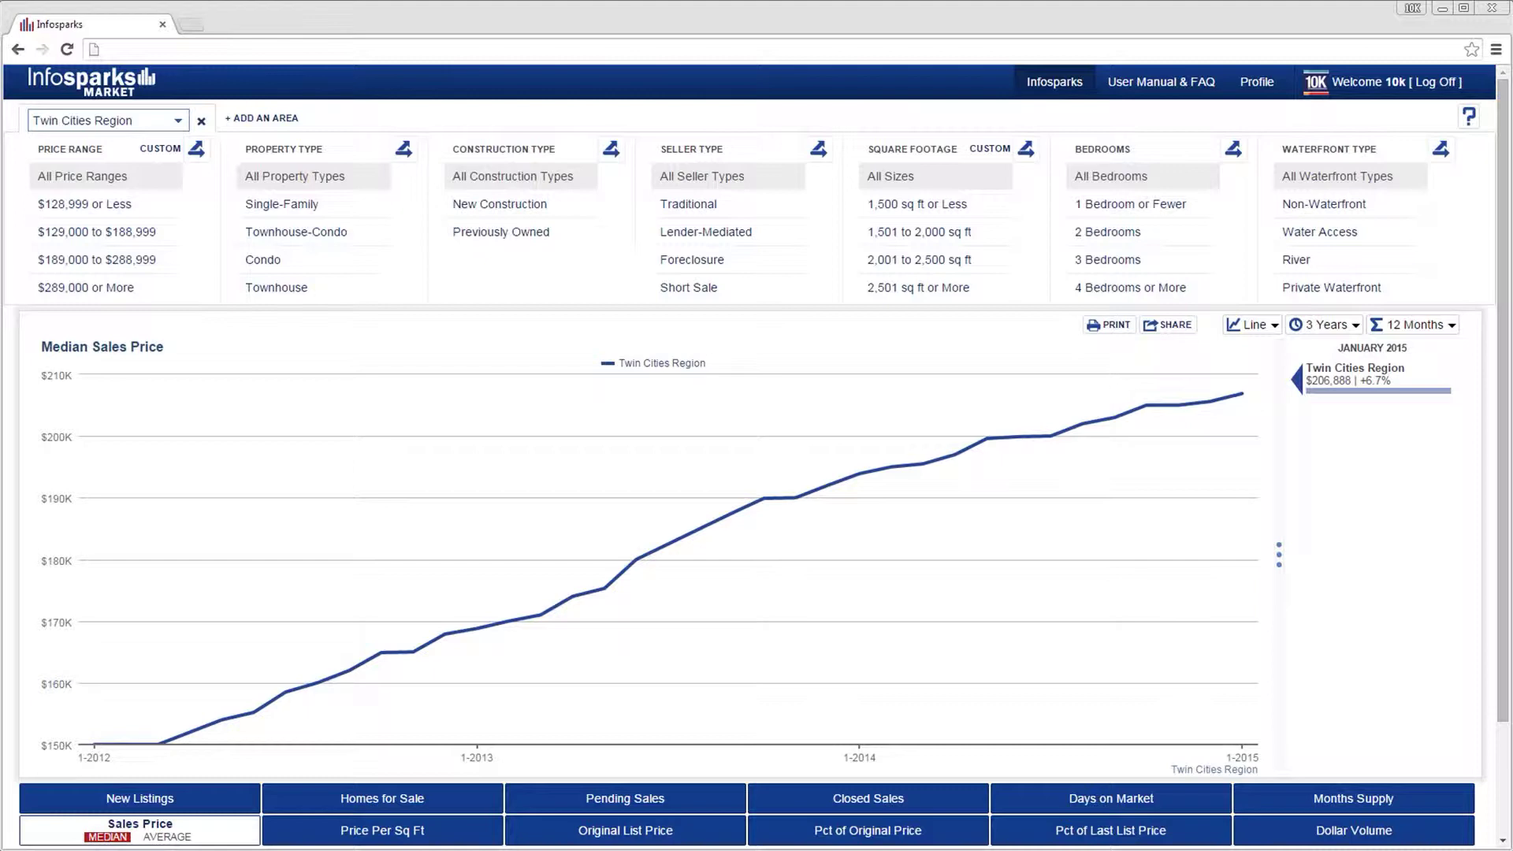
Add three extra comparison areas to the chart, then remove them again.
{"action": "left_click", "coordinate": [272, 119]}
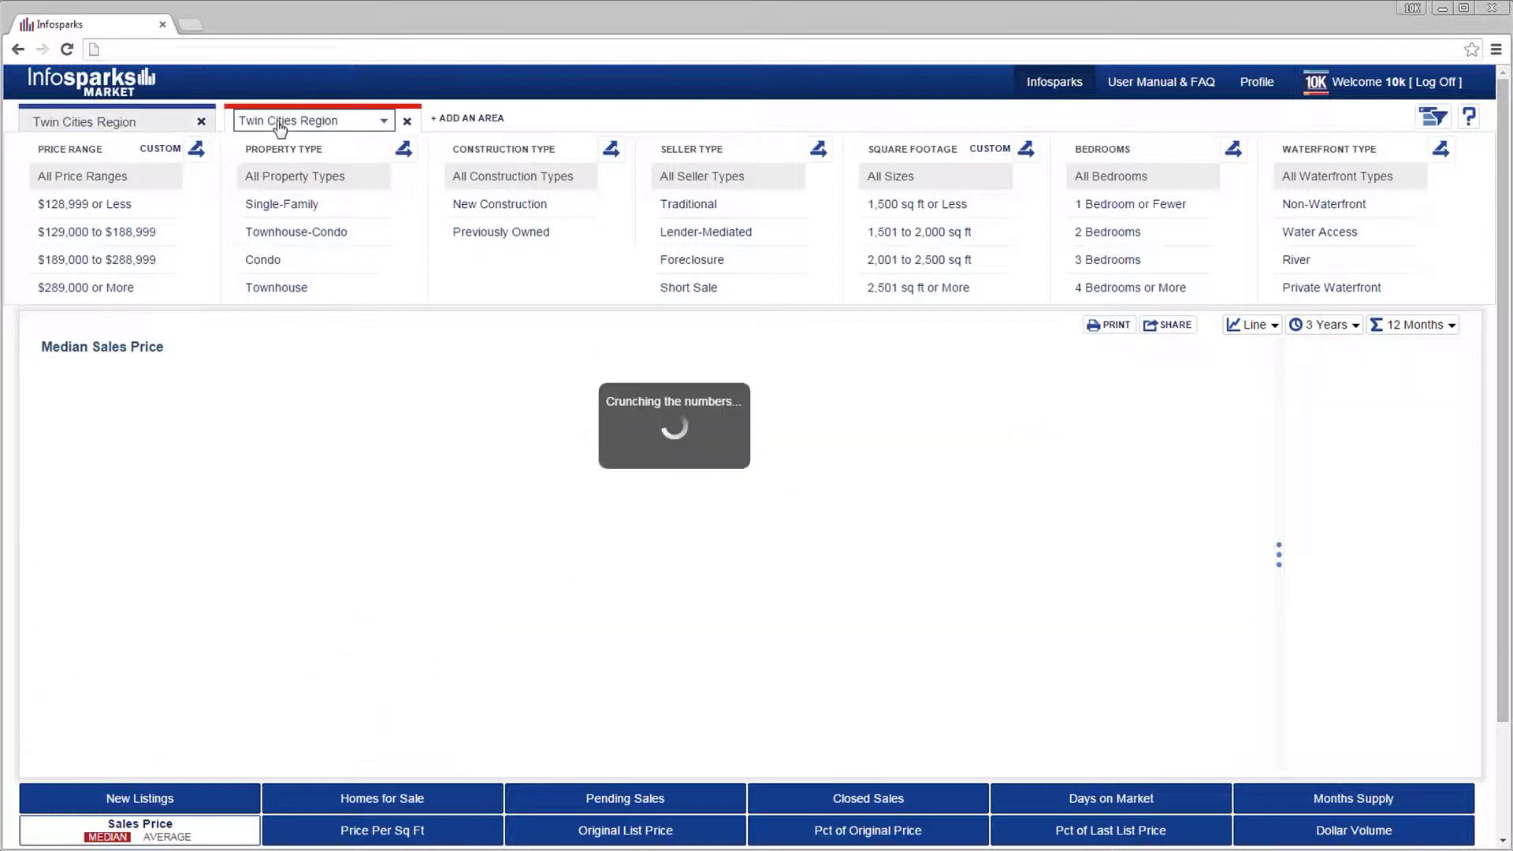
{"action": "left_click", "coordinate": [452, 118]}
{"action": "left_click", "coordinate": [677, 118]}
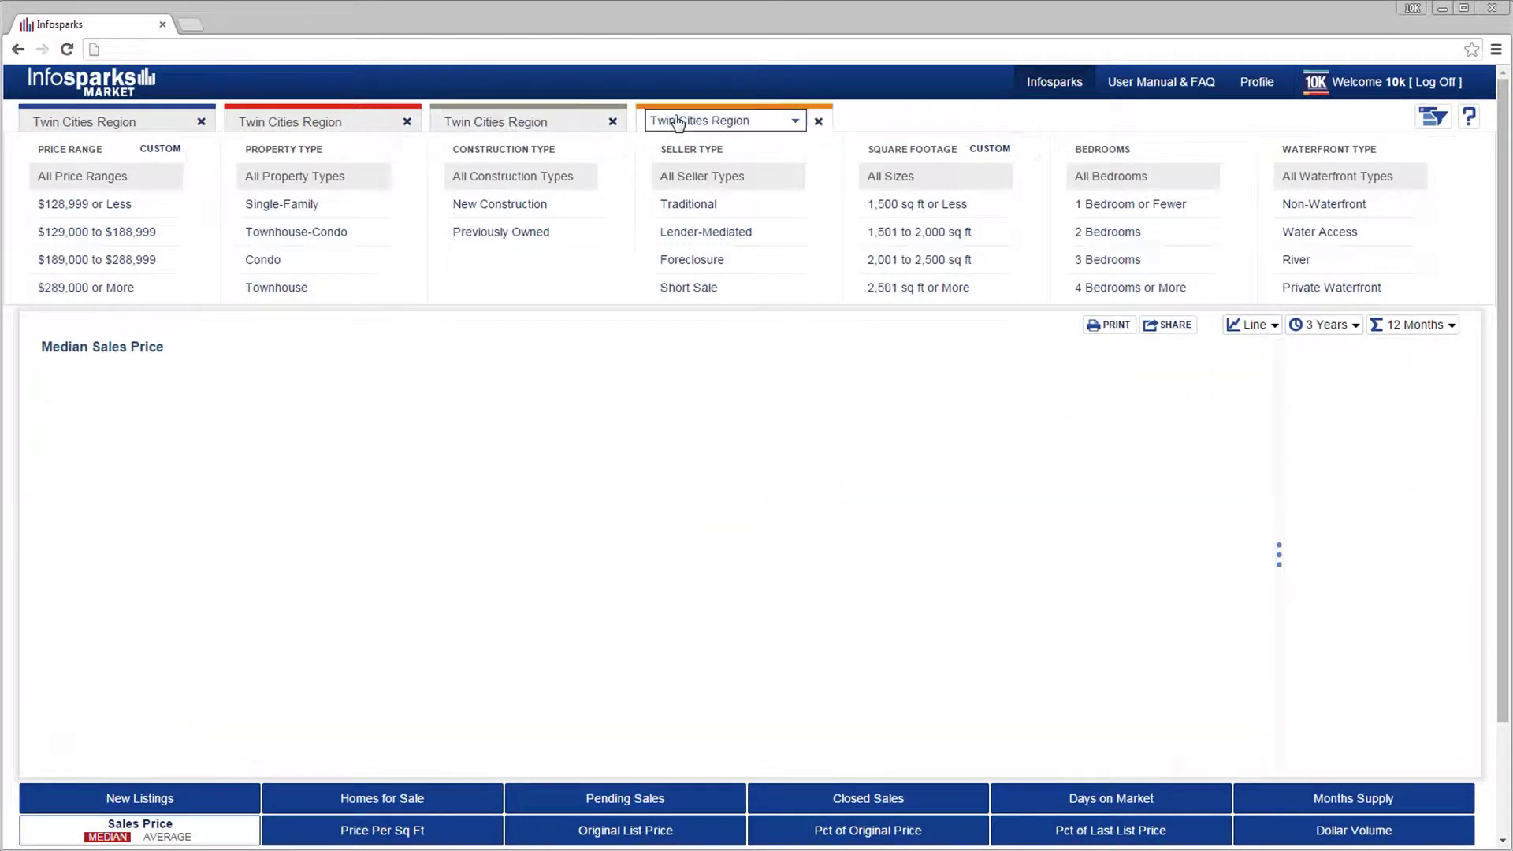
{"action": "left_click", "coordinate": [820, 123]}
{"action": "left_click", "coordinate": [614, 122]}
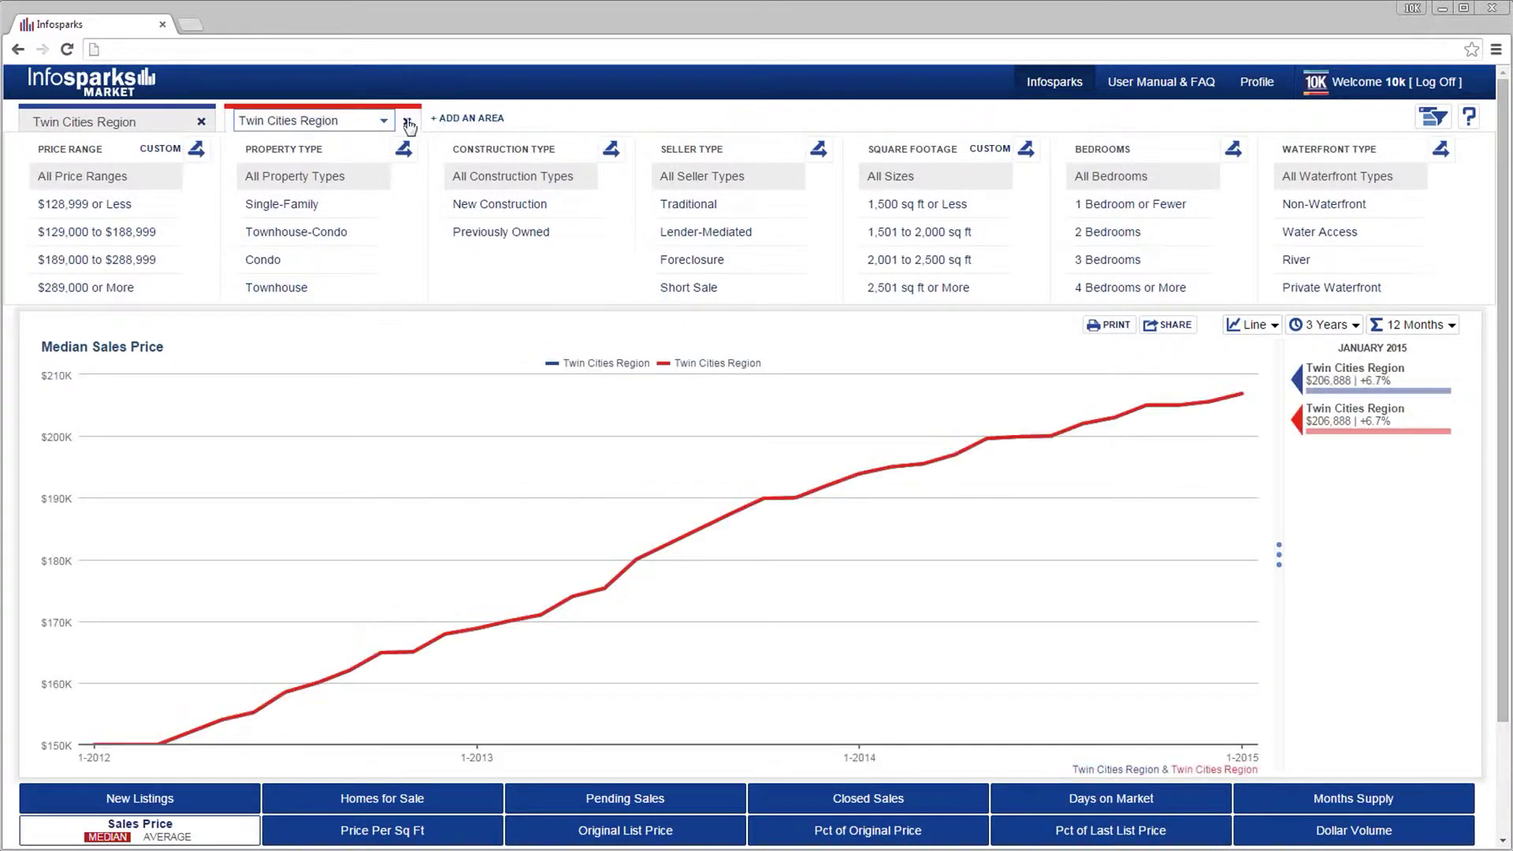
{"action": "left_click", "coordinate": [407, 122]}
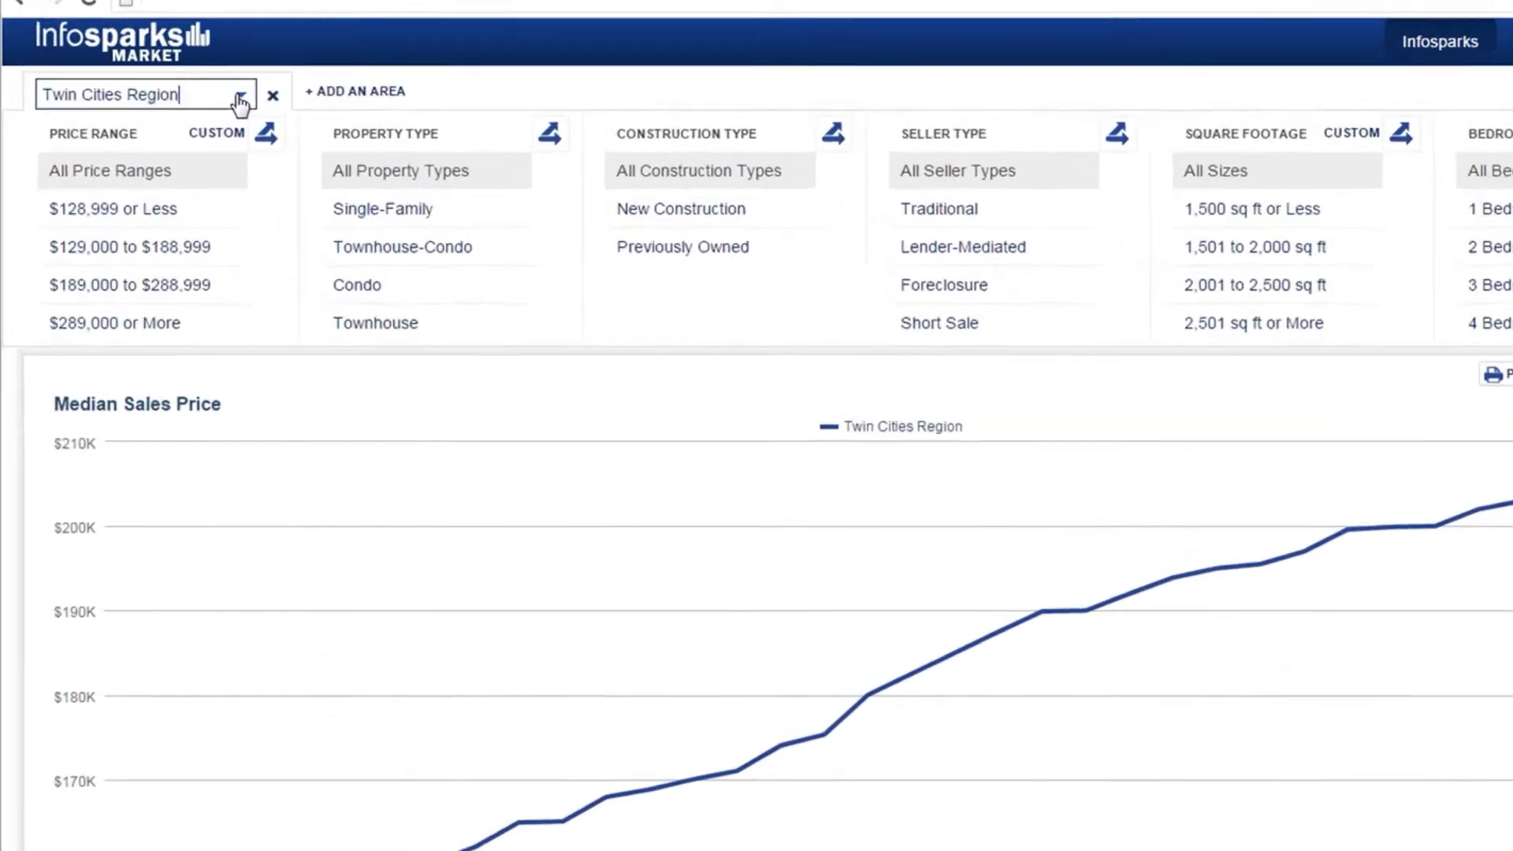
Search the area list for Minneapolis and chart it in place of Twin Cities Region.
{"action": "left_click", "coordinate": [194, 125]}
{"action": "scroll", "coordinate": [359, 135], "scroll_direction": "down", "scroll_amount": 1}
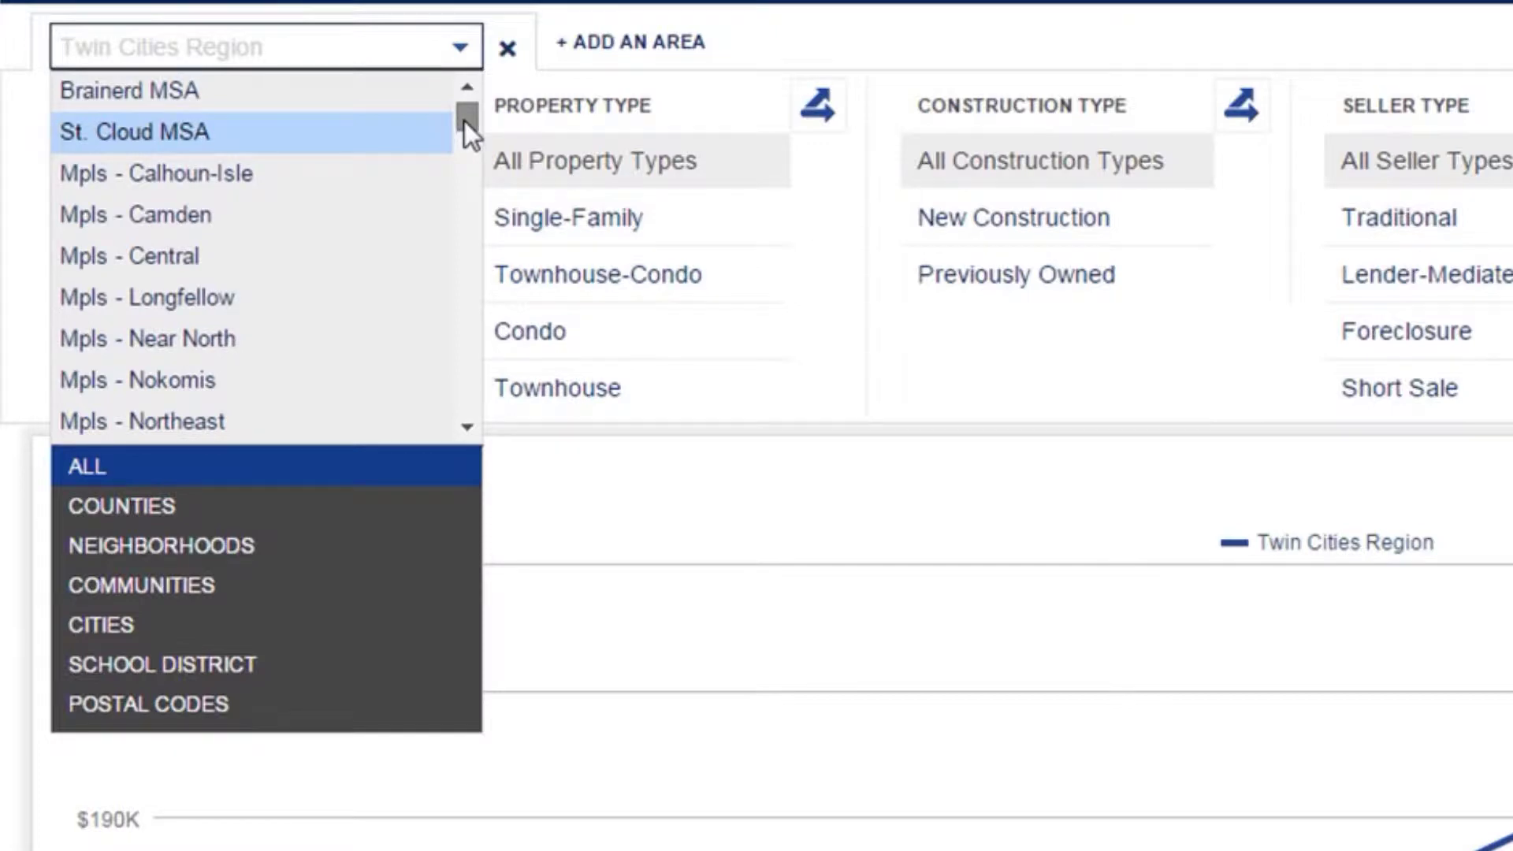
{"action": "left_click_drag", "start_coordinate": [465, 121], "coordinate": [470, 199]}
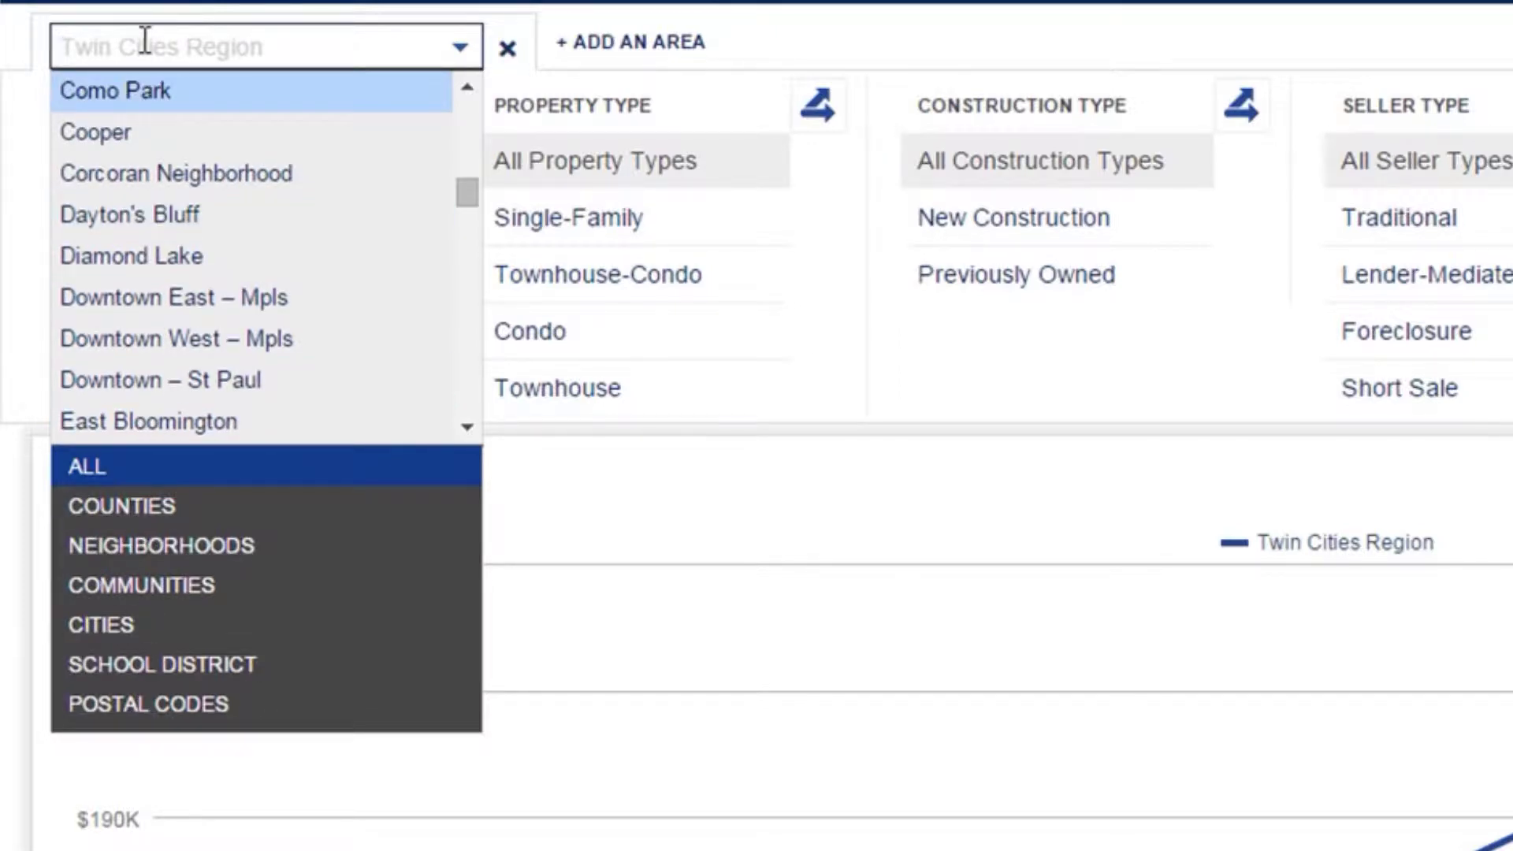
{"action": "type", "text": "Mpinneapo"}
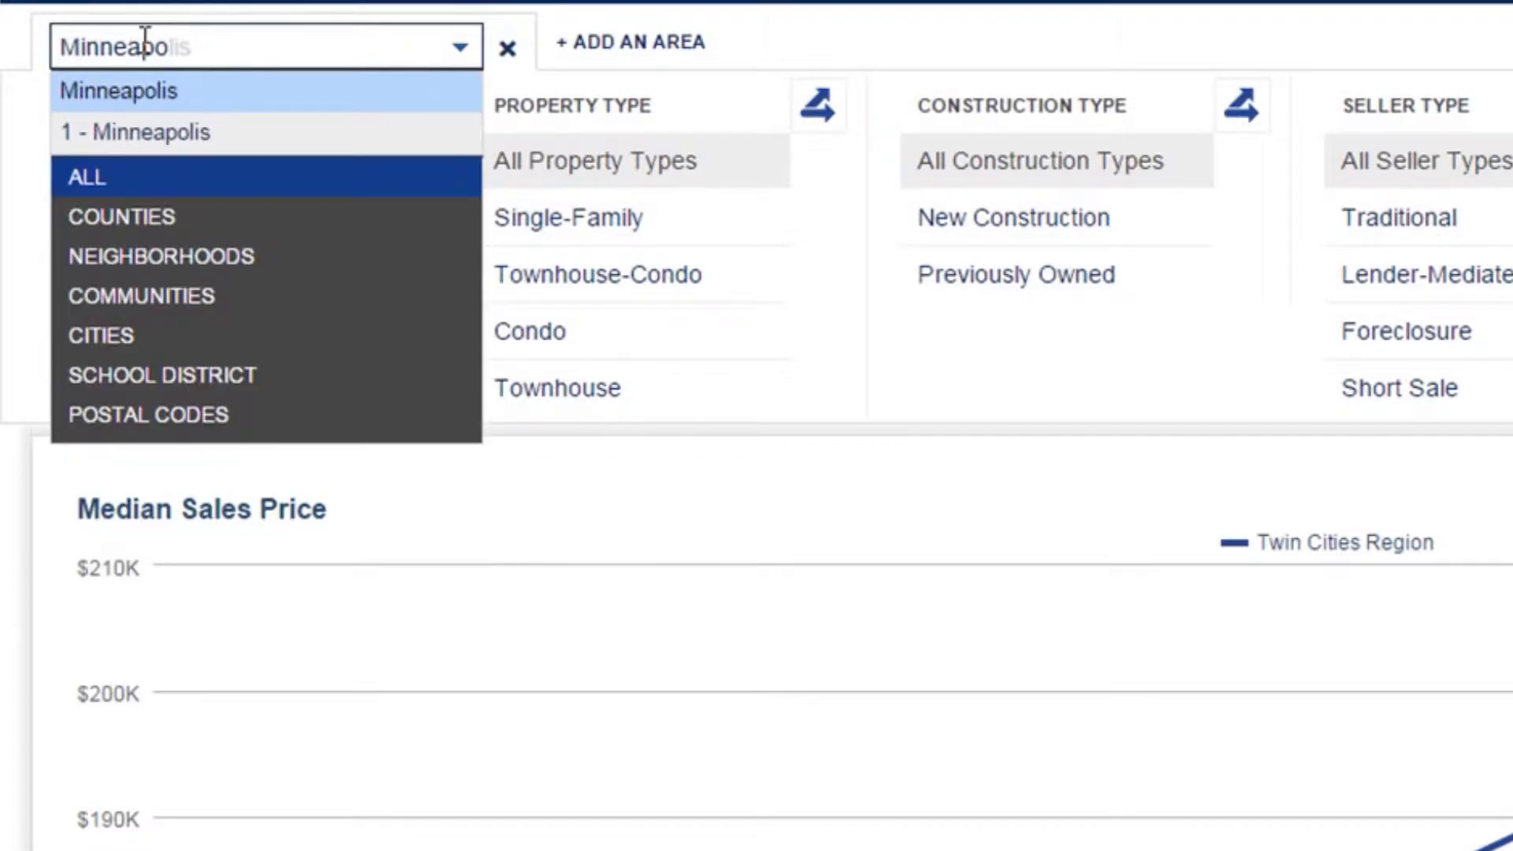
{"action": "key", "text": "Return"}
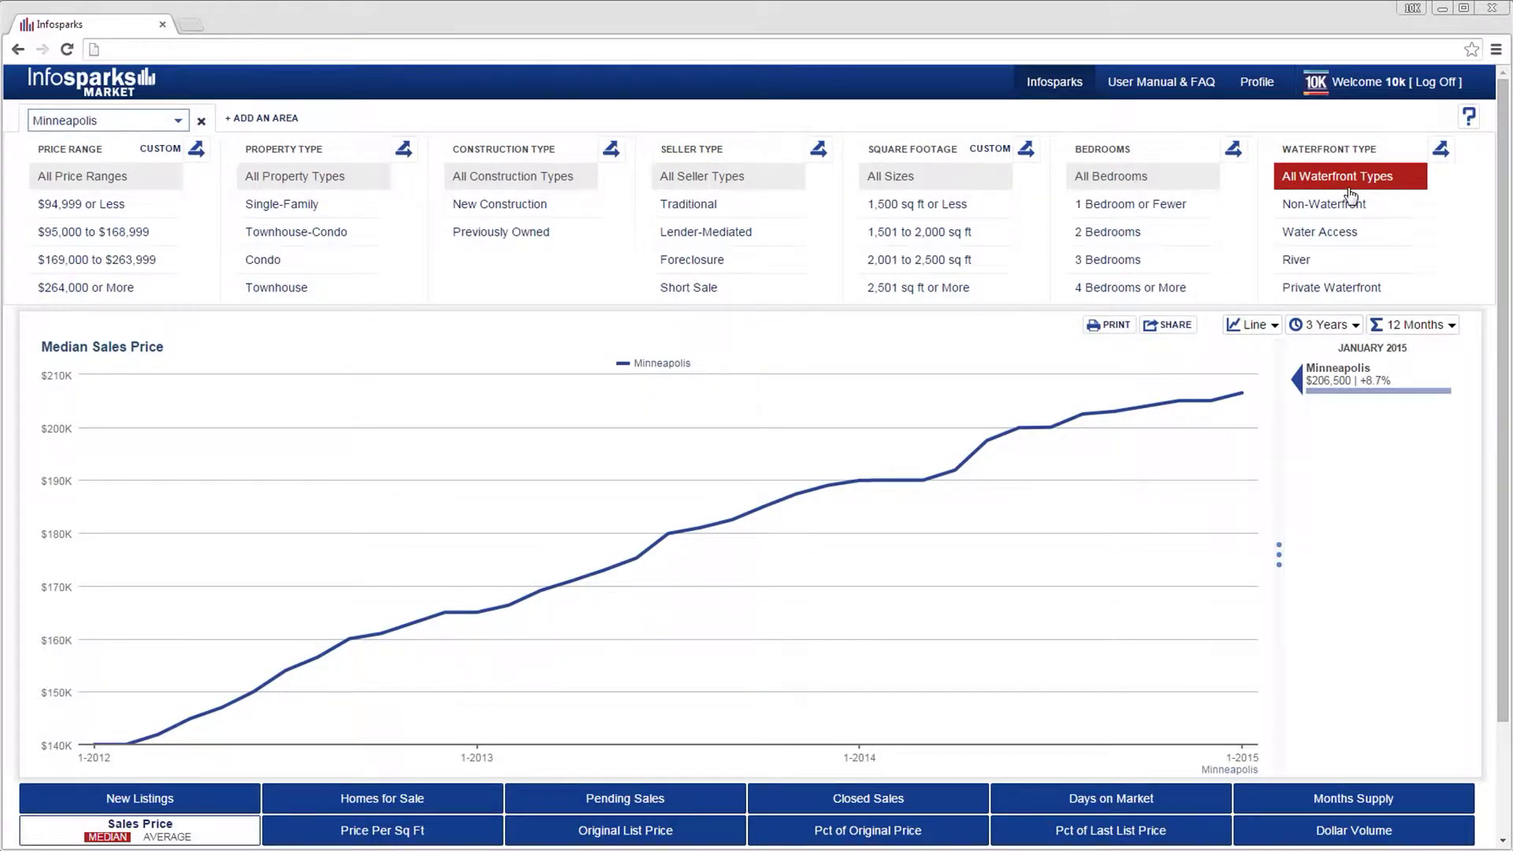
Filter Minneapolis to Single-Family homes and preview the Pending Sales and Pct of Original Price charts.
{"action": "left_click", "coordinate": [343, 206]}
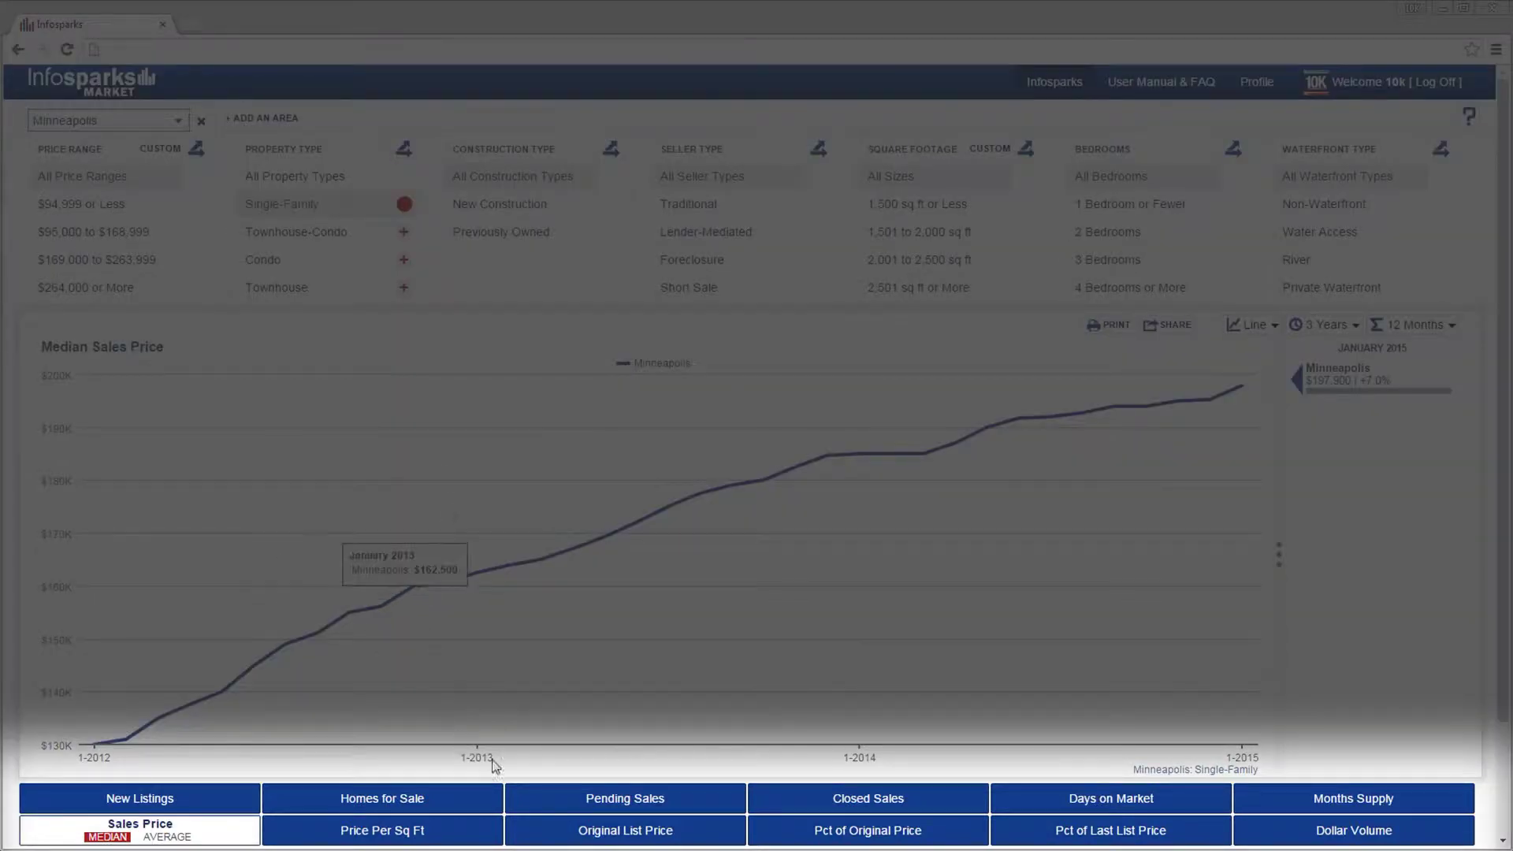
{"action": "left_click", "coordinate": [709, 805]}
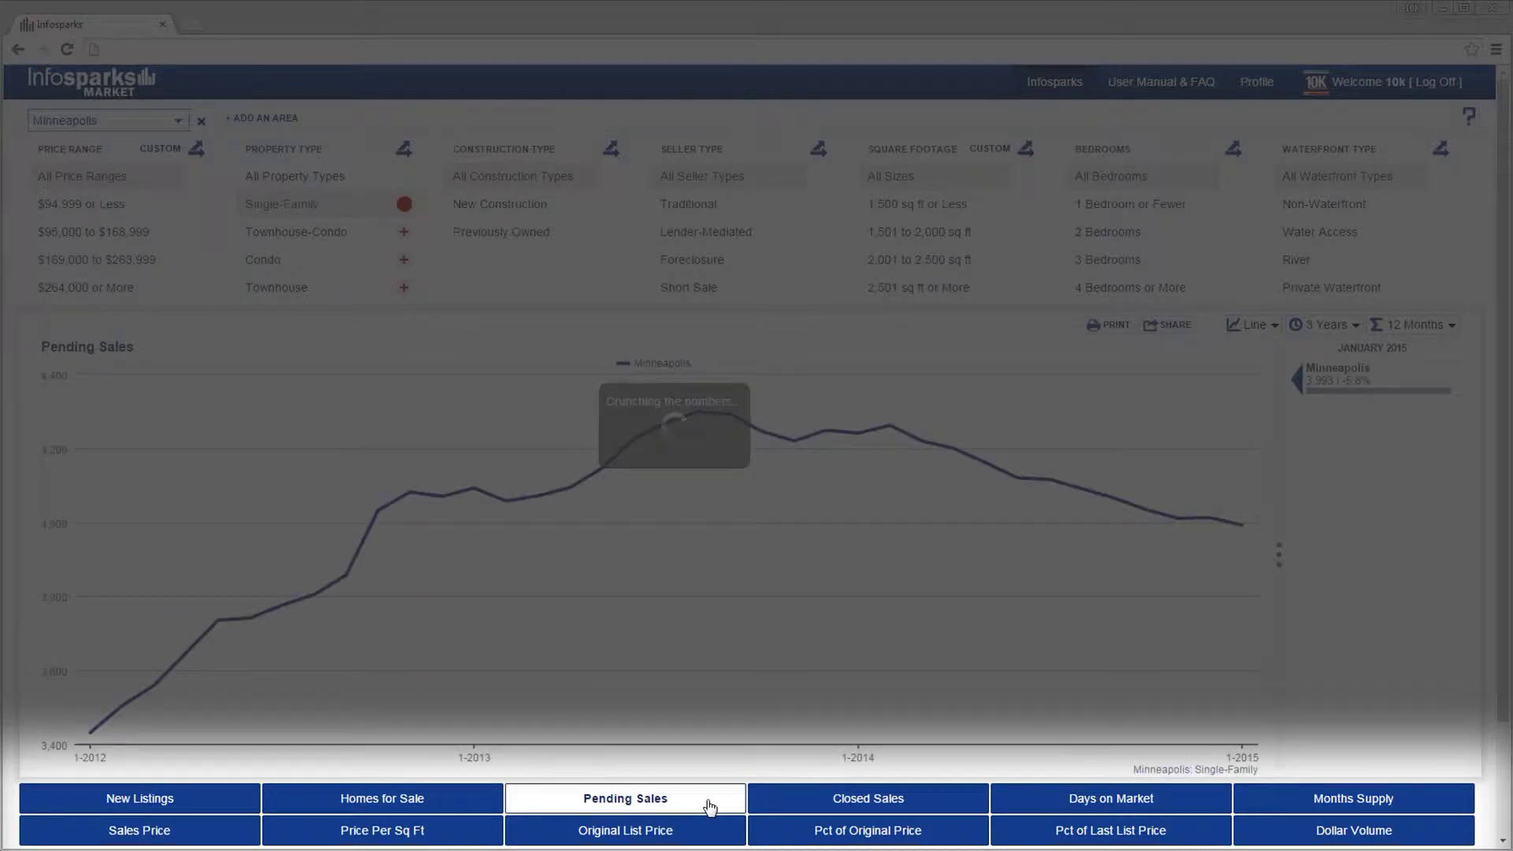
{"action": "left_click", "coordinate": [786, 840]}
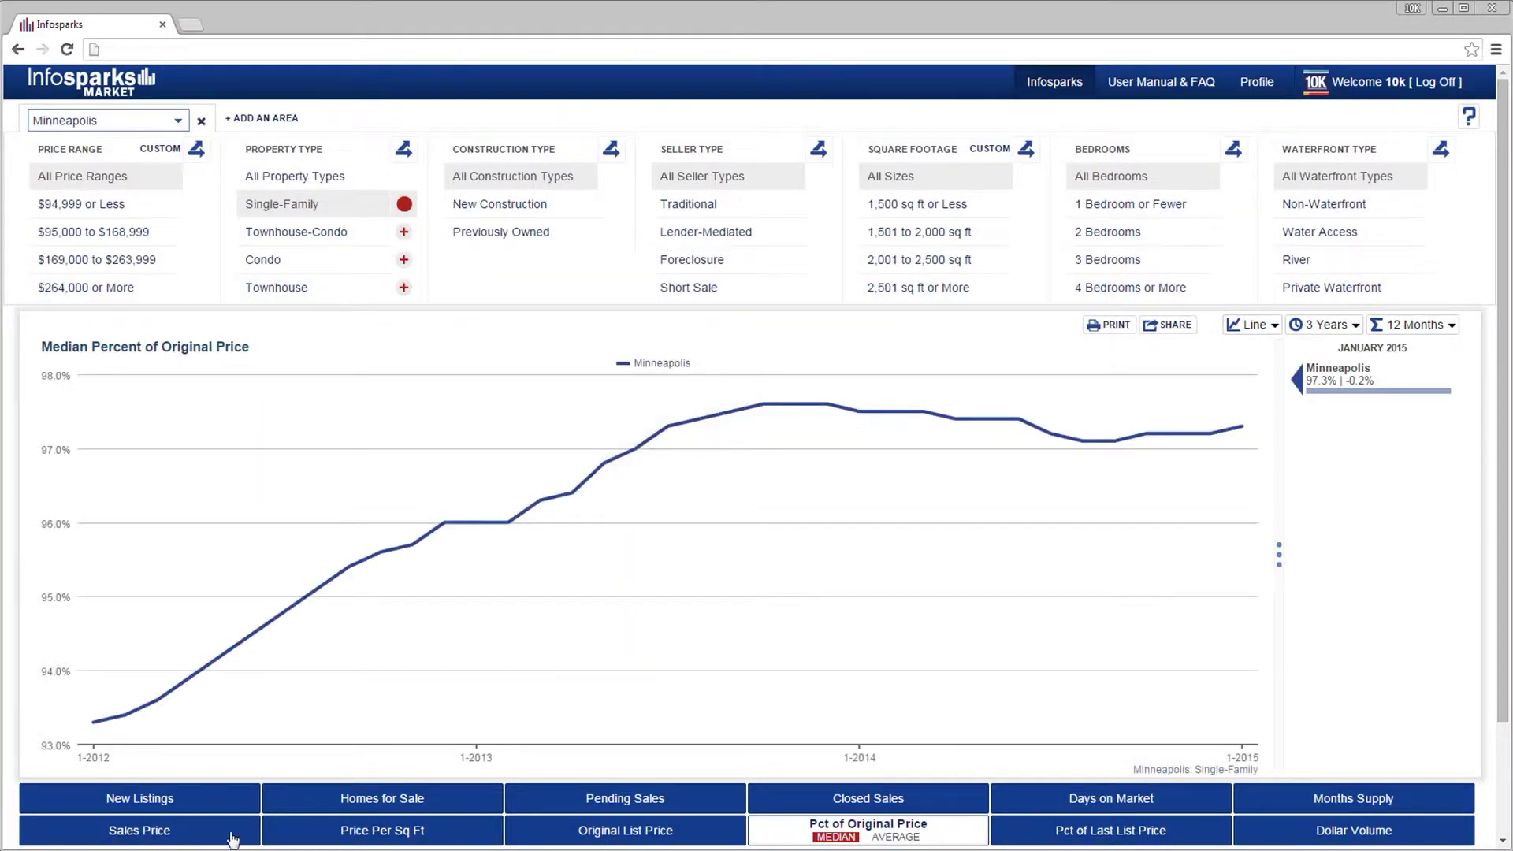
Return to the Sales Price chart, switching to Average and back to Median.
{"action": "left_click", "coordinate": [189, 833]}
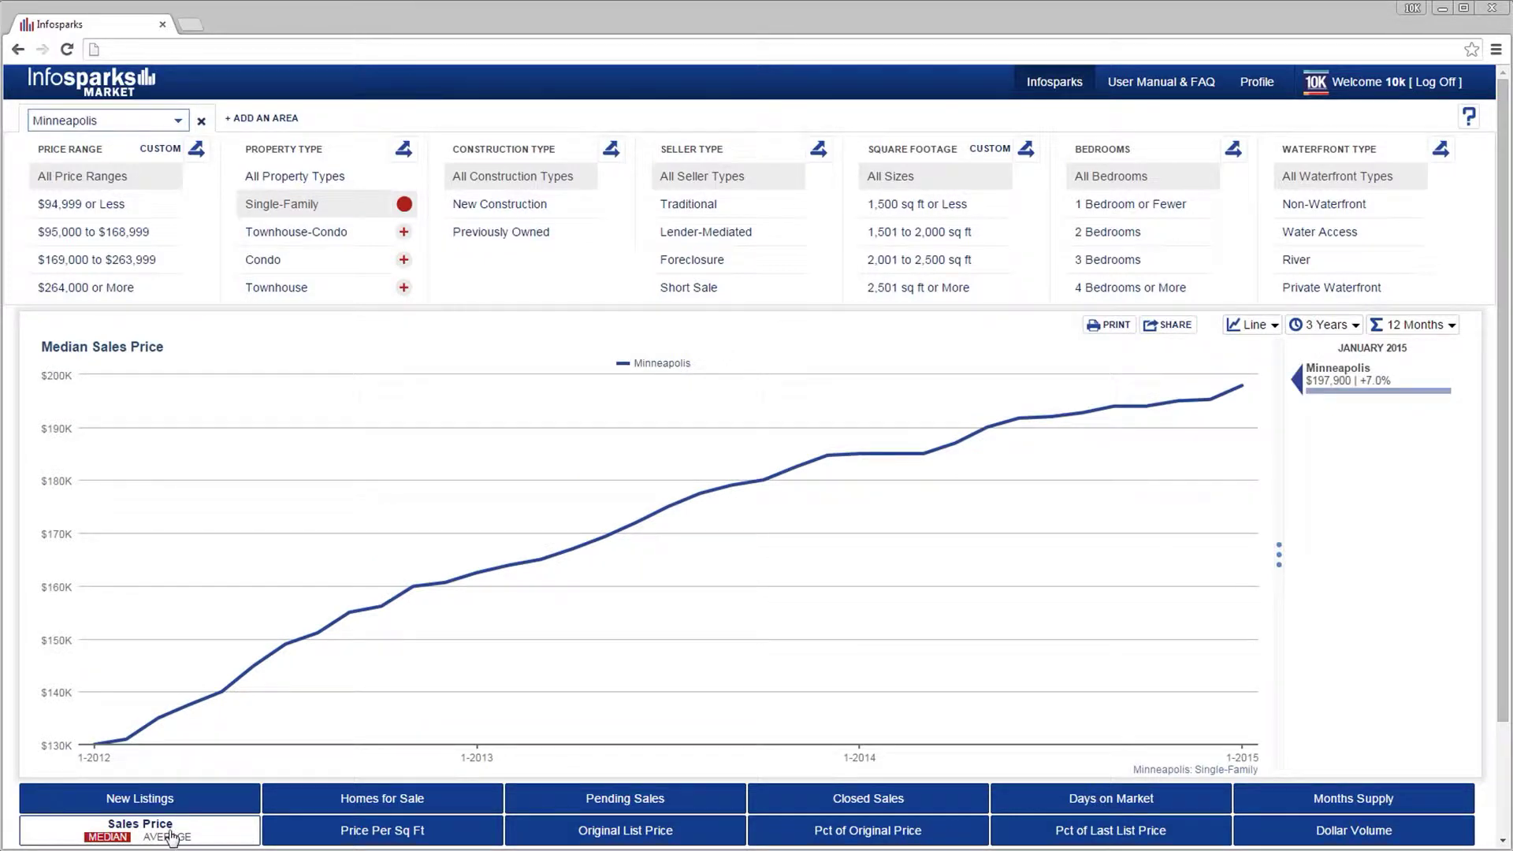
{"action": "left_click", "coordinate": [168, 838]}
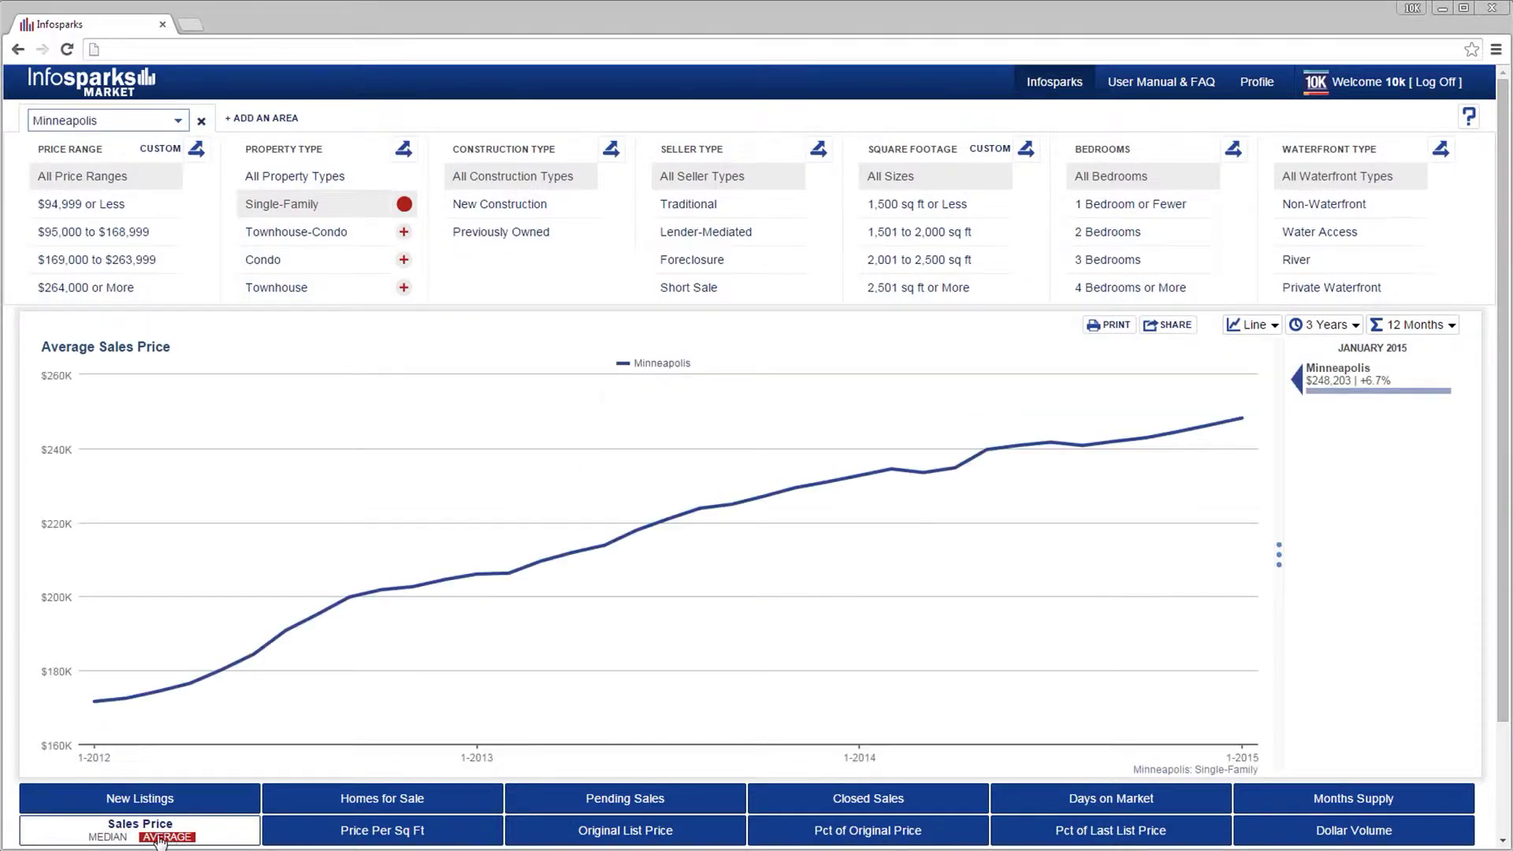
{"action": "left_click", "coordinate": [110, 837]}
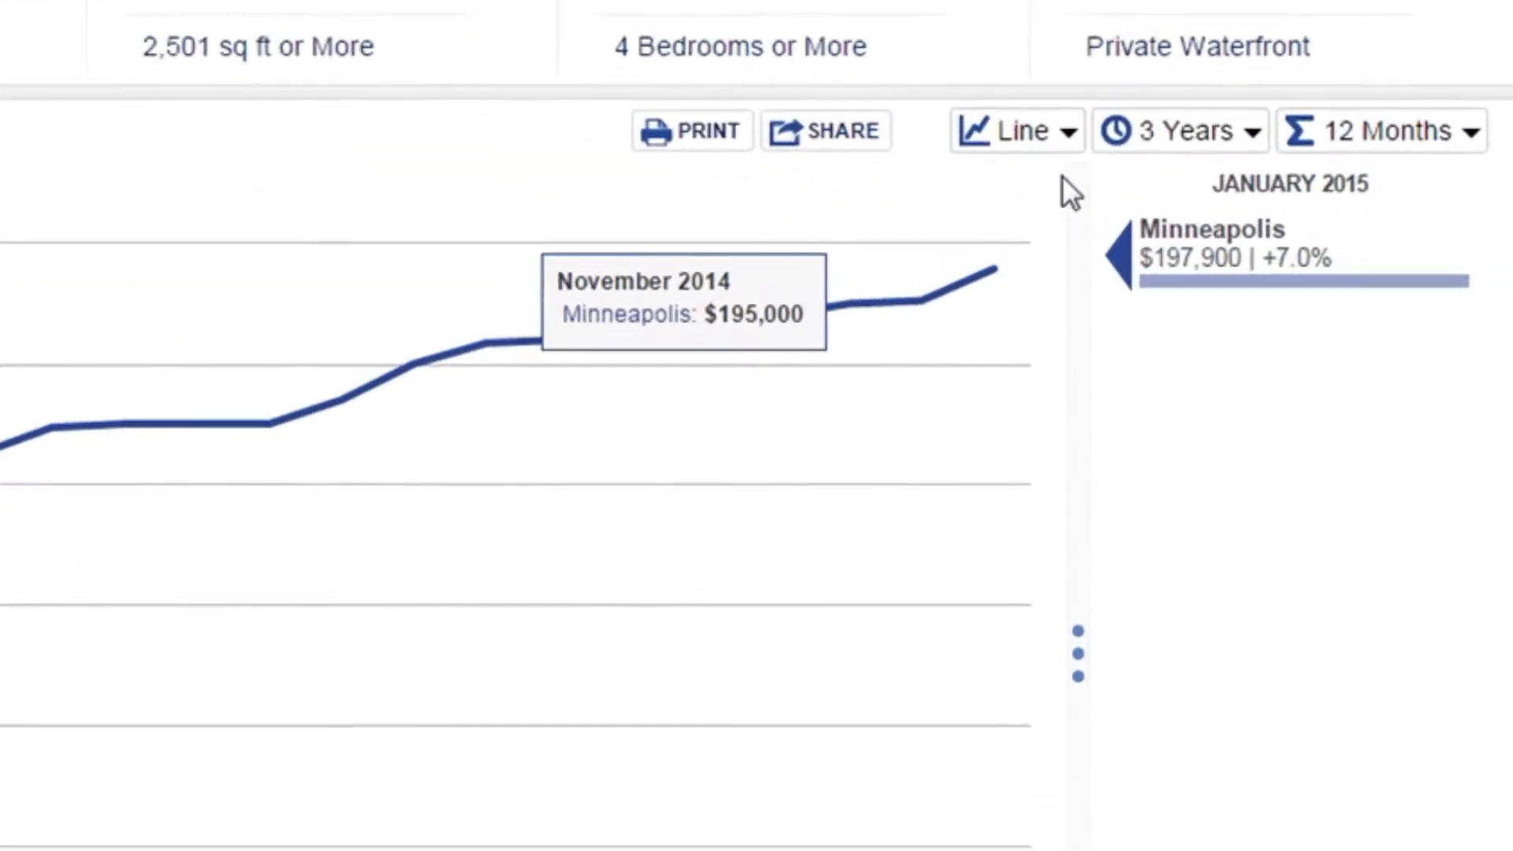
{"action": "left_click", "coordinate": [1148, 93]}
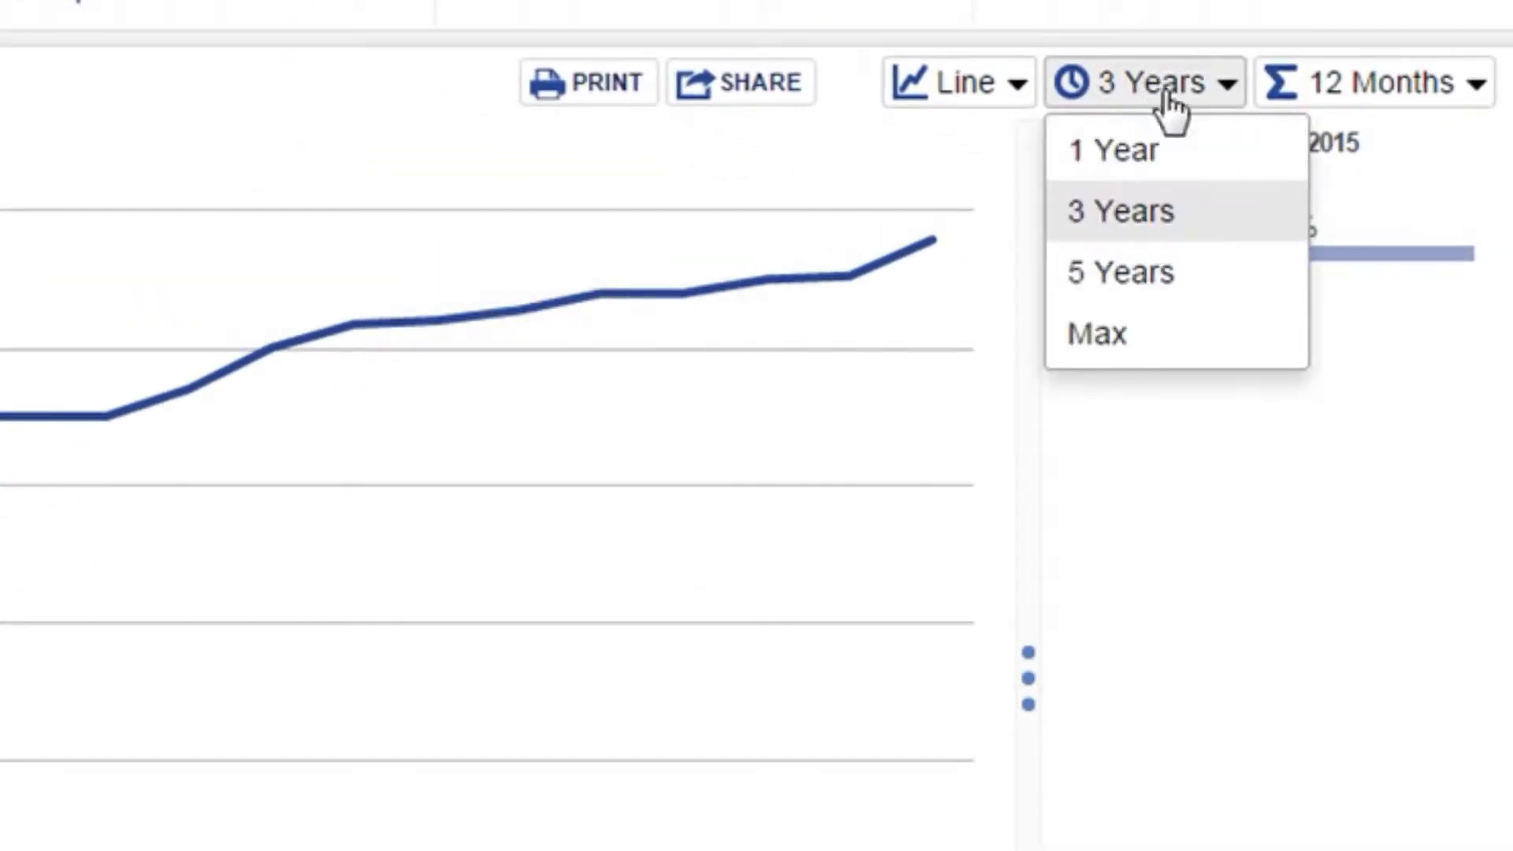
{"action": "left_click", "coordinate": [1189, 229]}
{"action": "left_click", "coordinate": [1410, 88]}
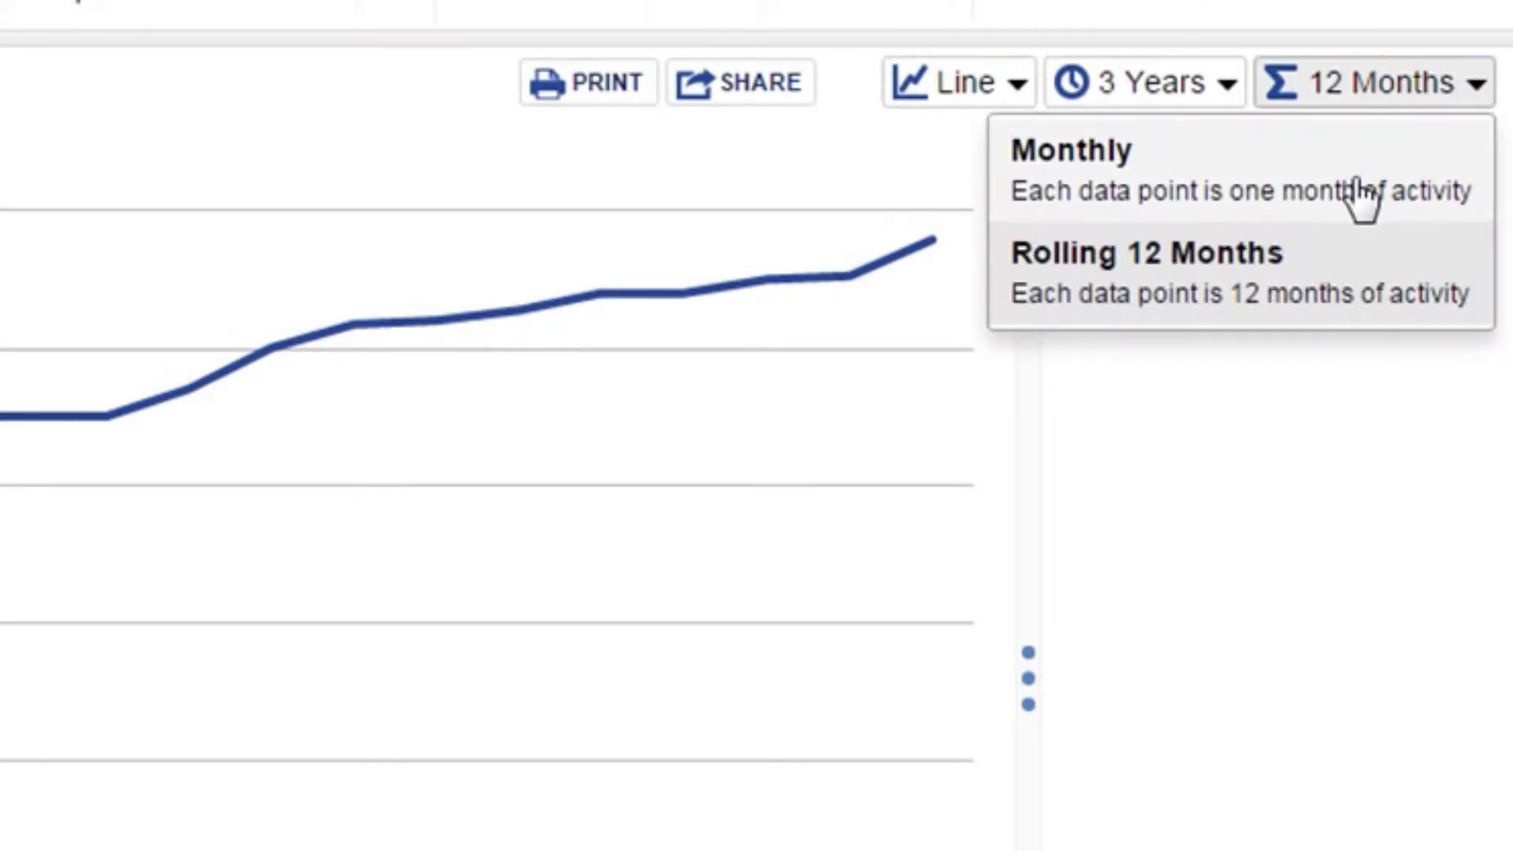
{"action": "left_click", "coordinate": [1369, 311]}
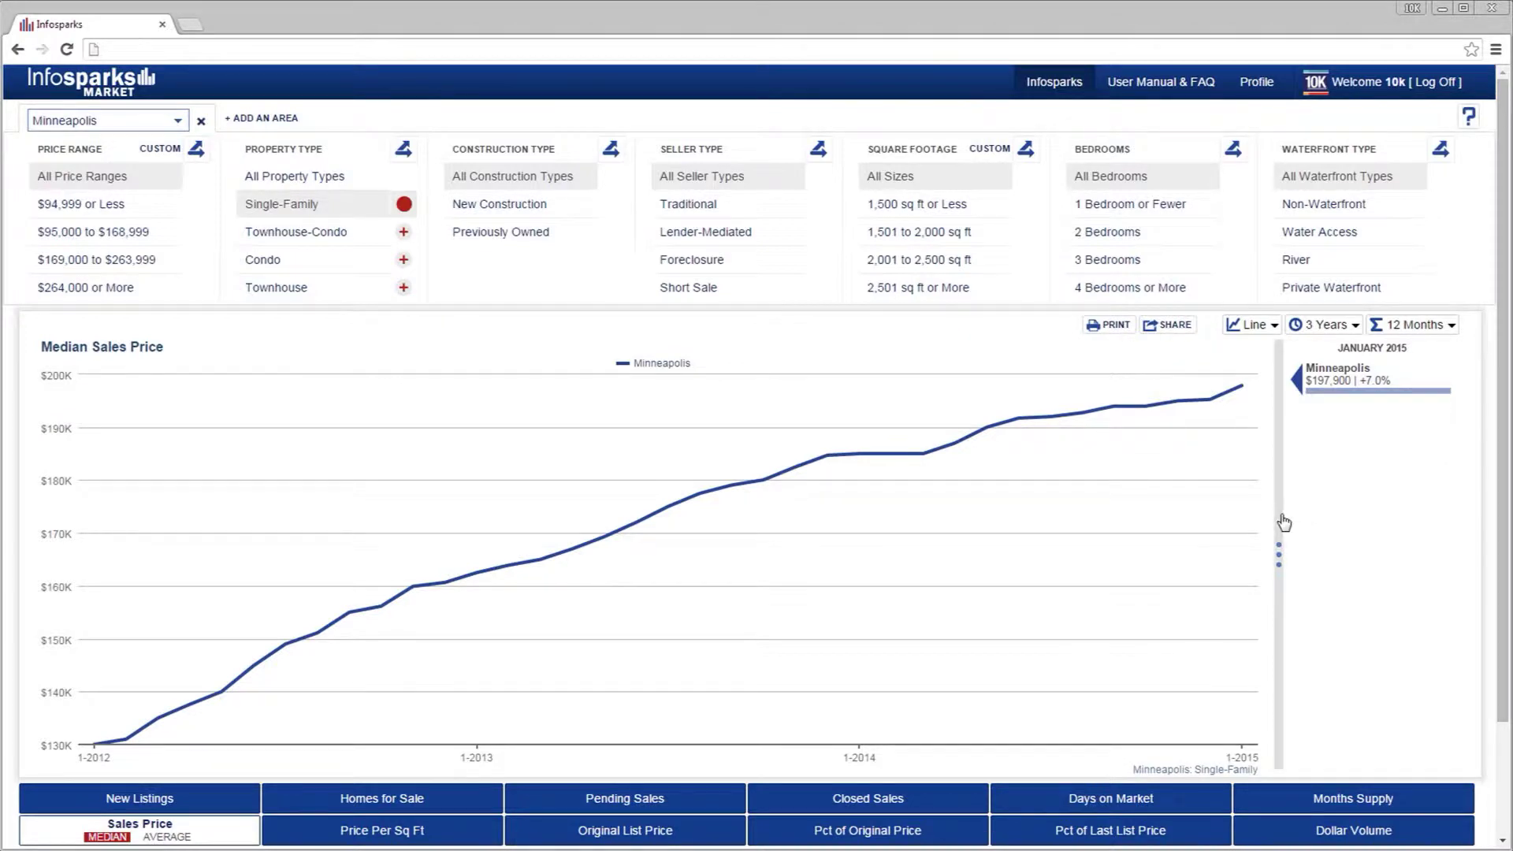
{"action": "left_click", "coordinate": [1283, 522]}
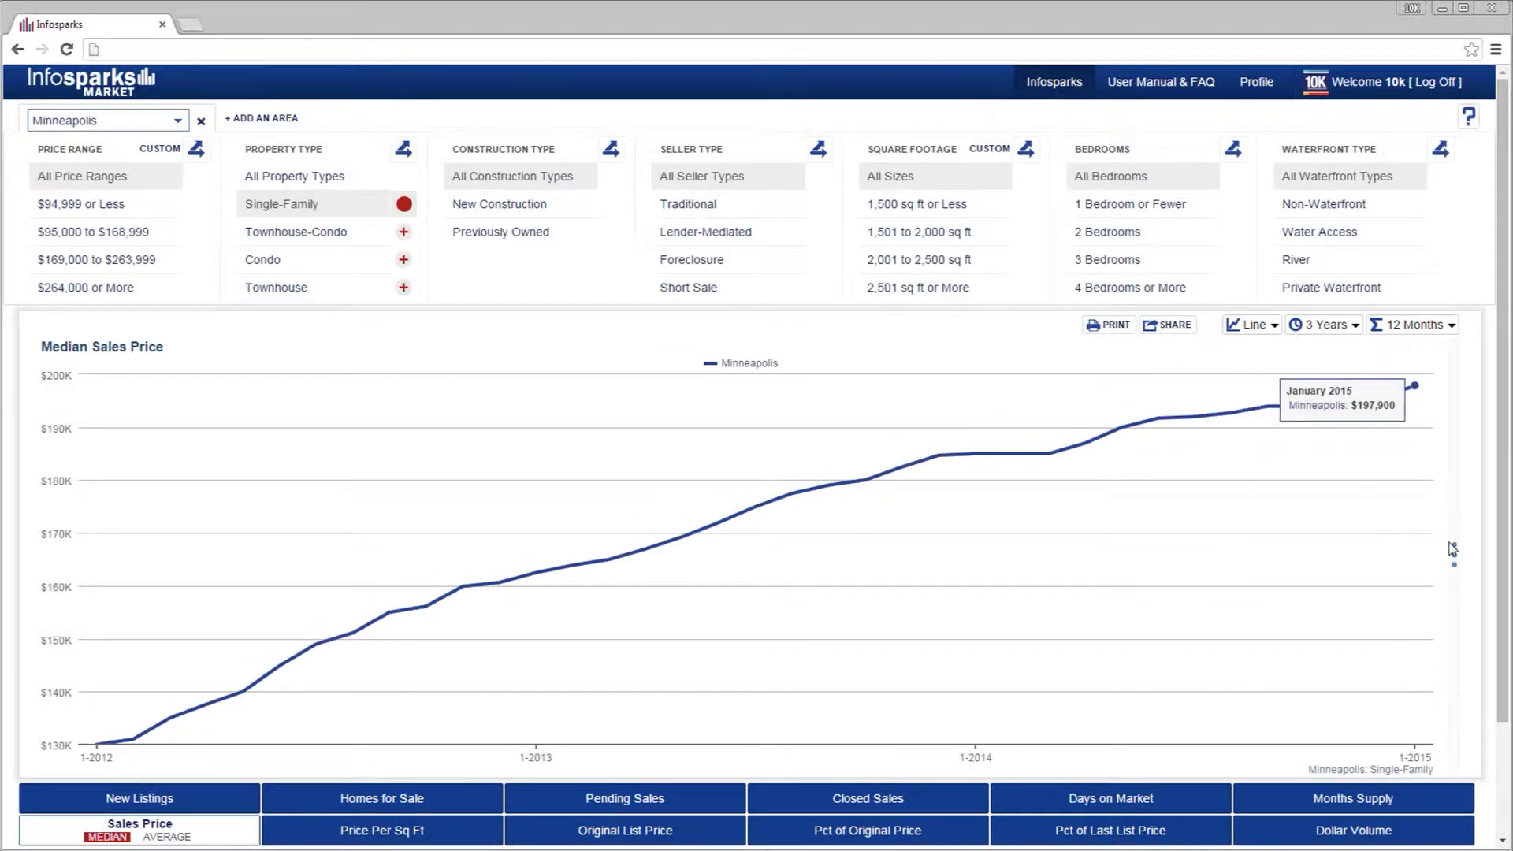
{"action": "left_click_drag", "start_coordinate": [1453, 550], "coordinate": [1280, 554]}
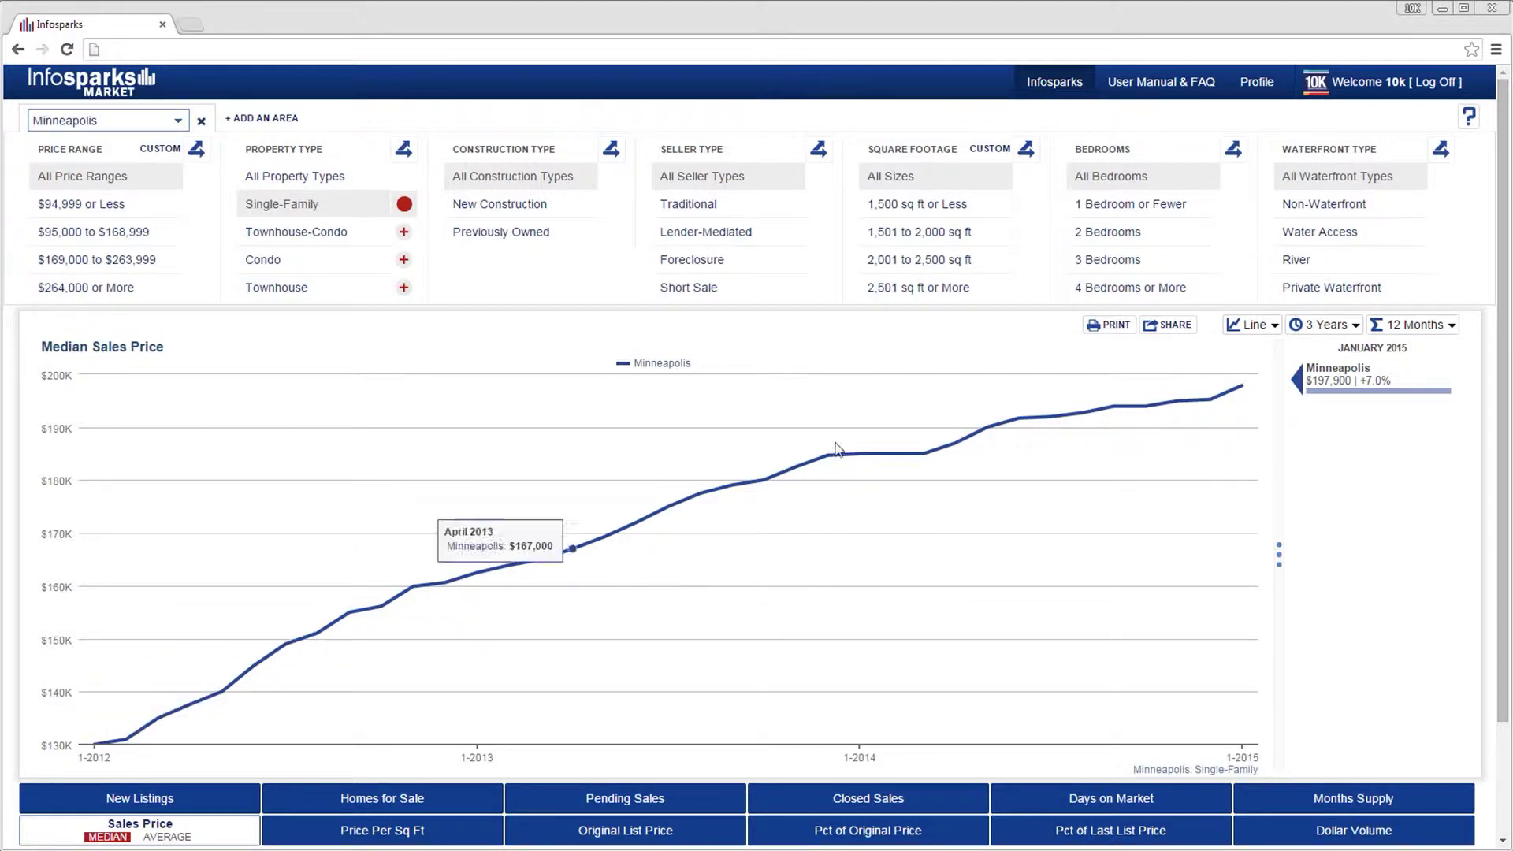
{"action": "left_click", "coordinate": [1244, 327]}
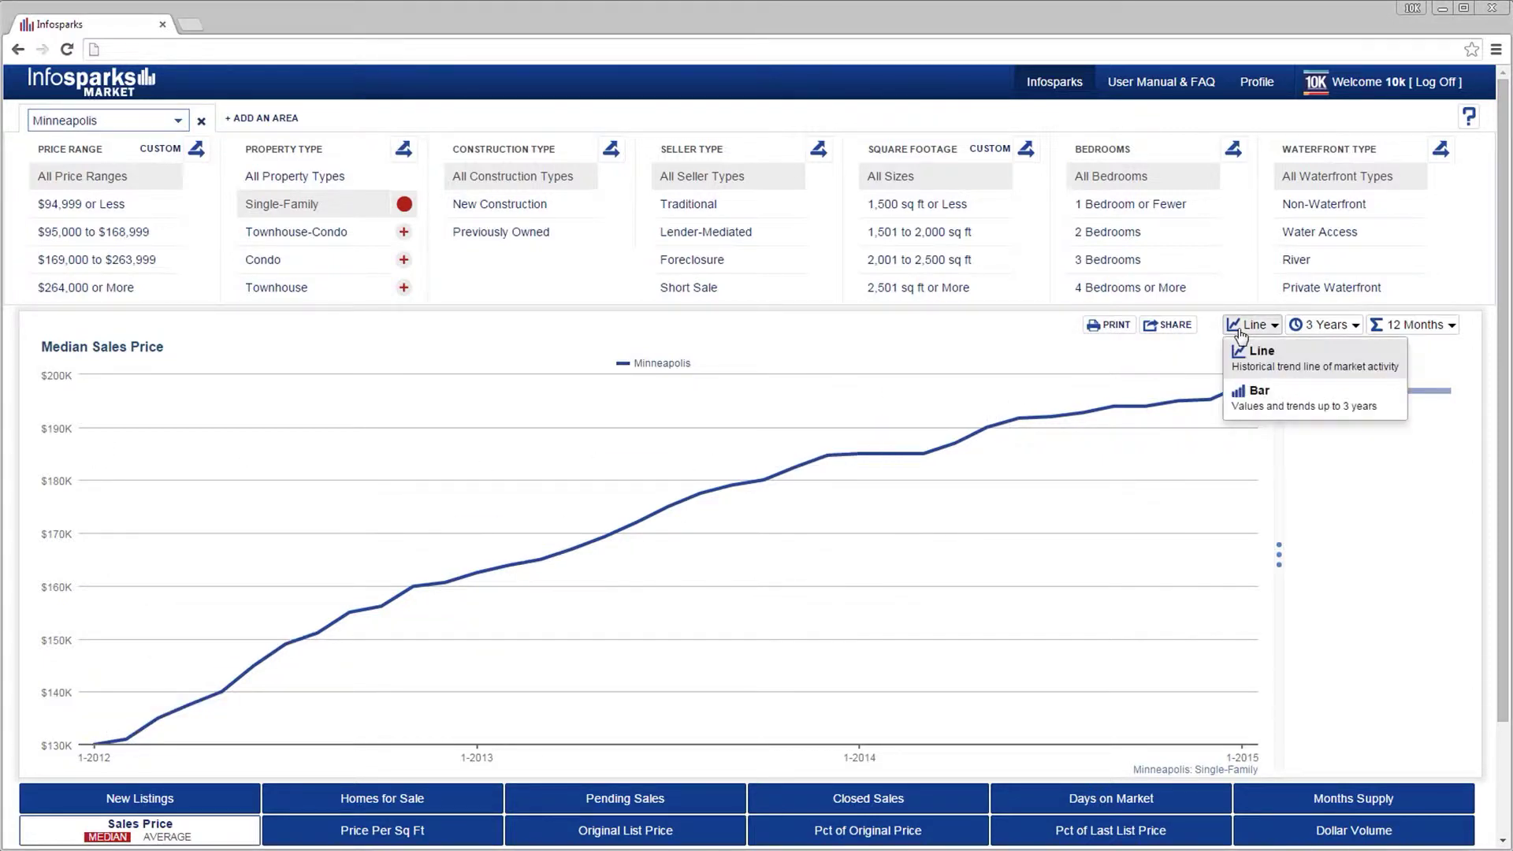
{"action": "left_click", "coordinate": [1320, 400]}
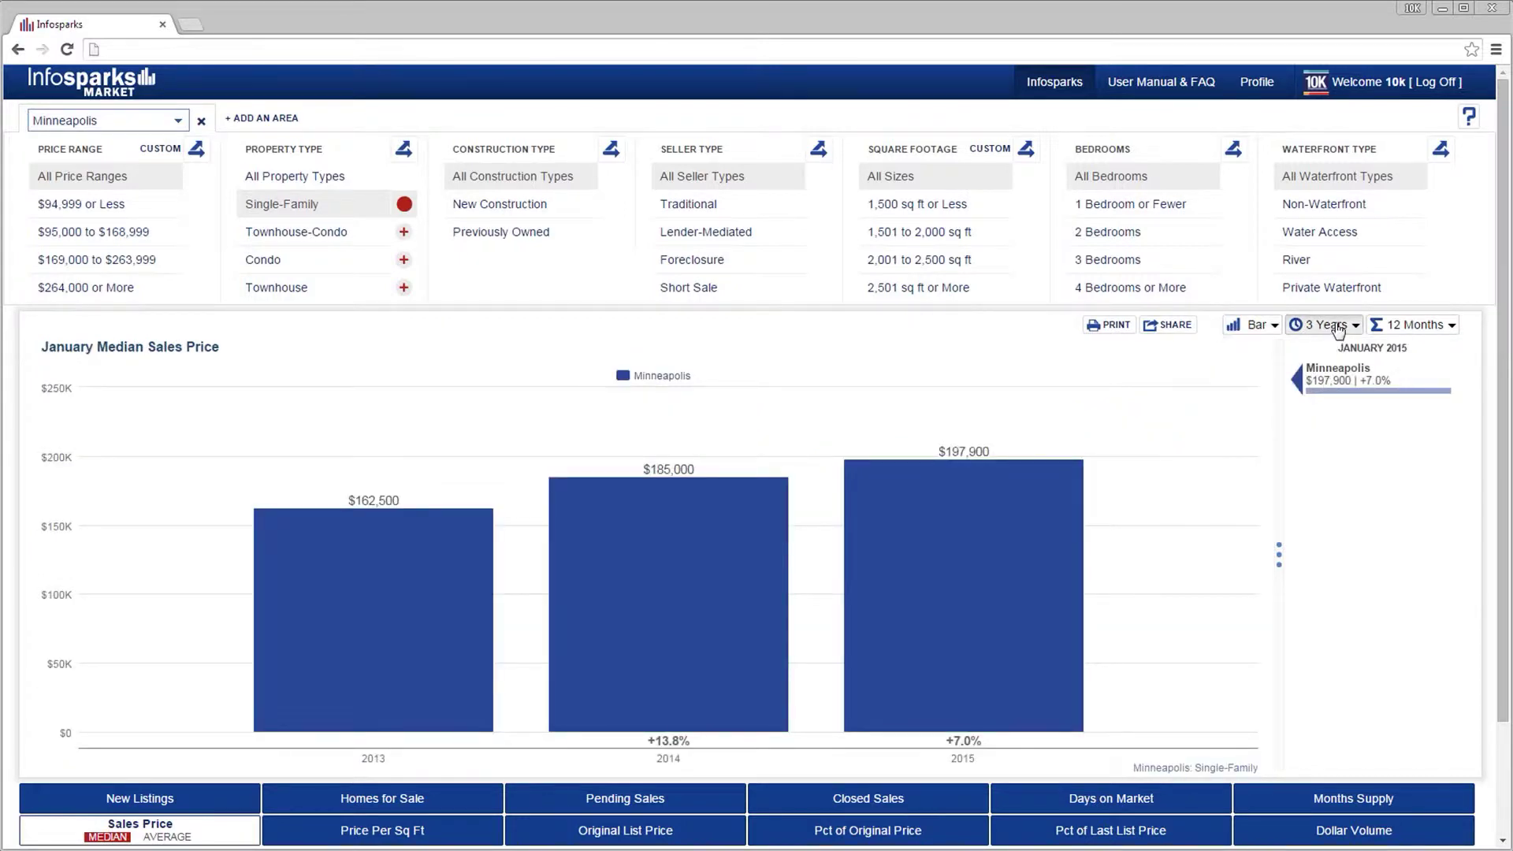
{"action": "left_click", "coordinate": [1336, 328]}
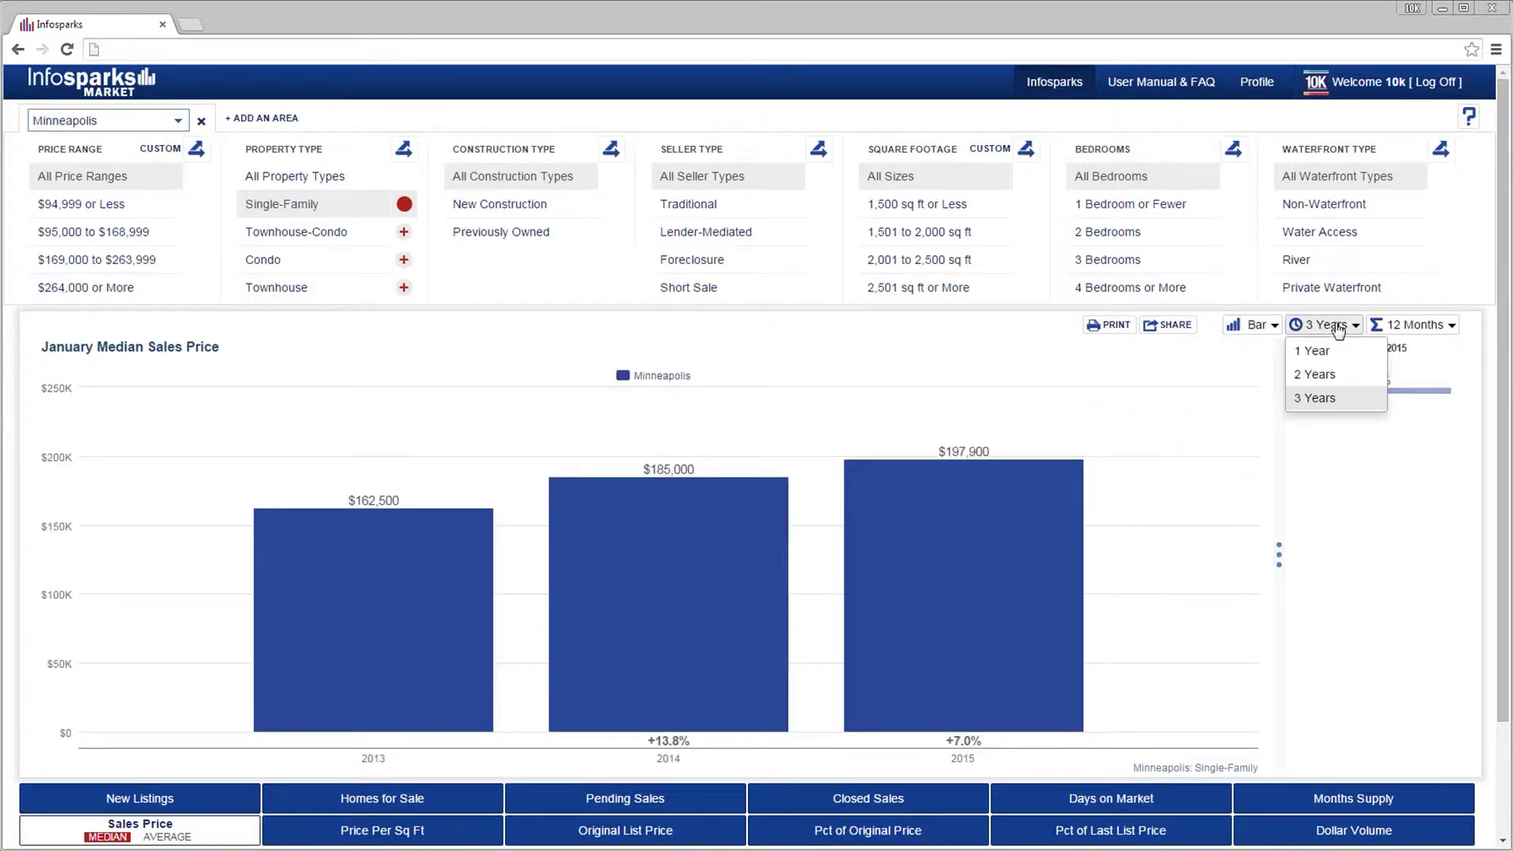
{"action": "left_click", "coordinate": [1348, 400]}
{"action": "left_click", "coordinate": [1261, 329]}
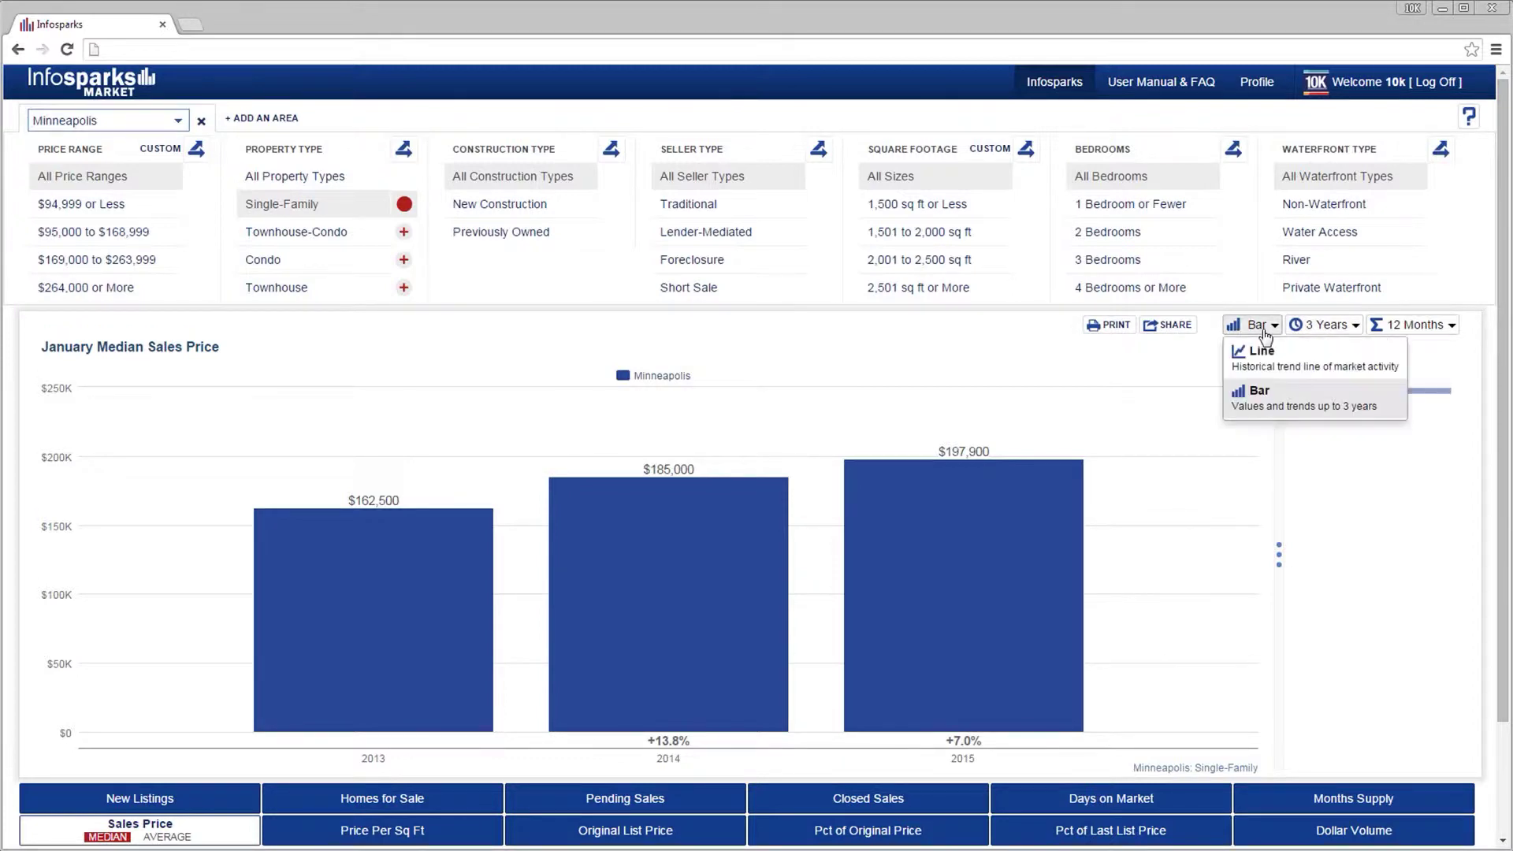
{"action": "left_click", "coordinate": [1262, 352]}
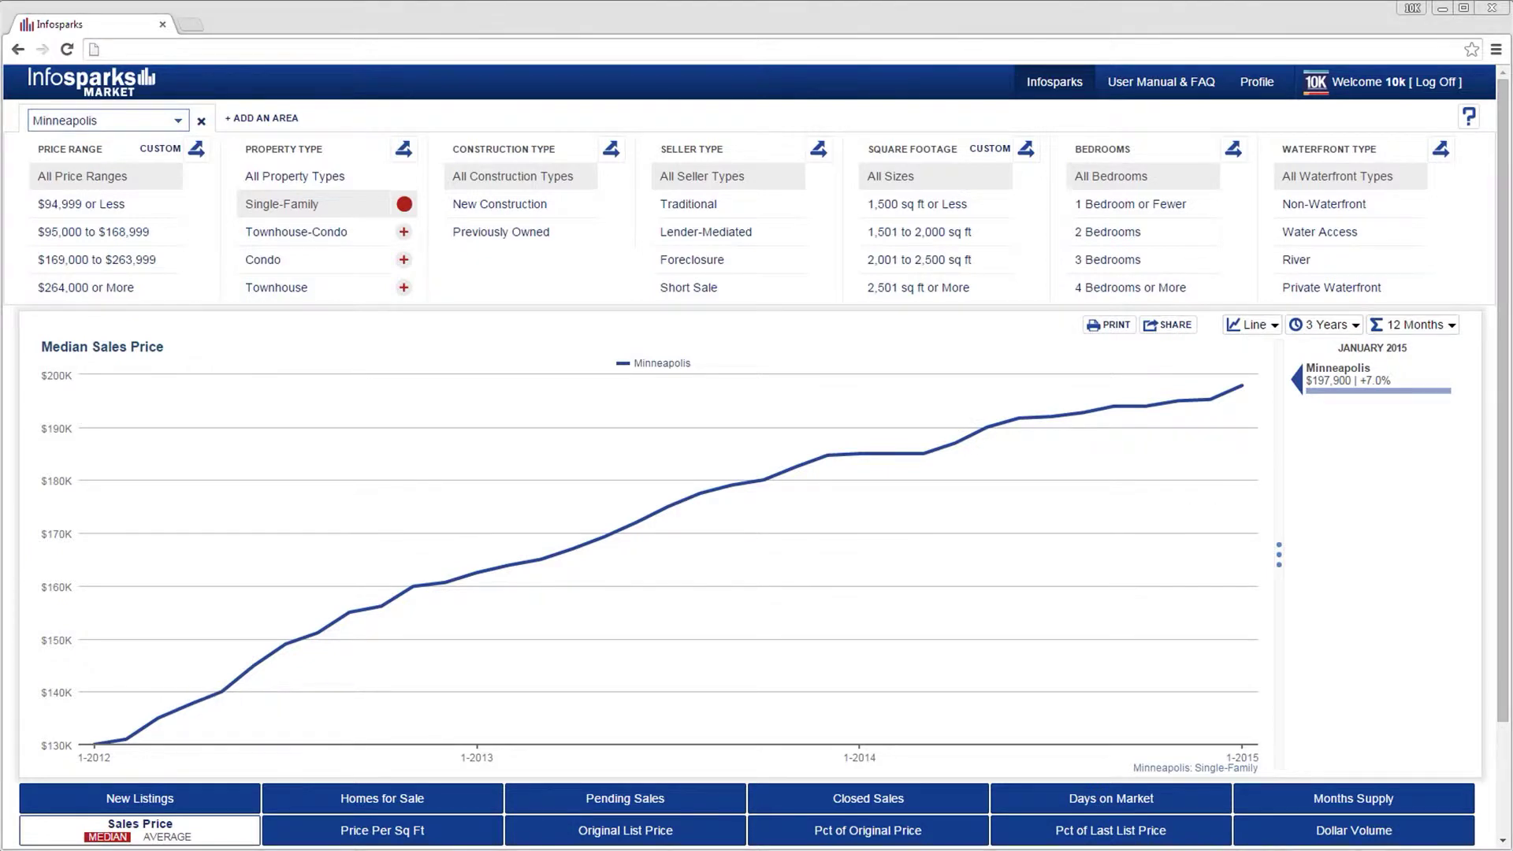
Glance at the Share options, then add Twin Cities Region as a second area beside Minneapolis.
{"action": "left_click", "coordinate": [1175, 333]}
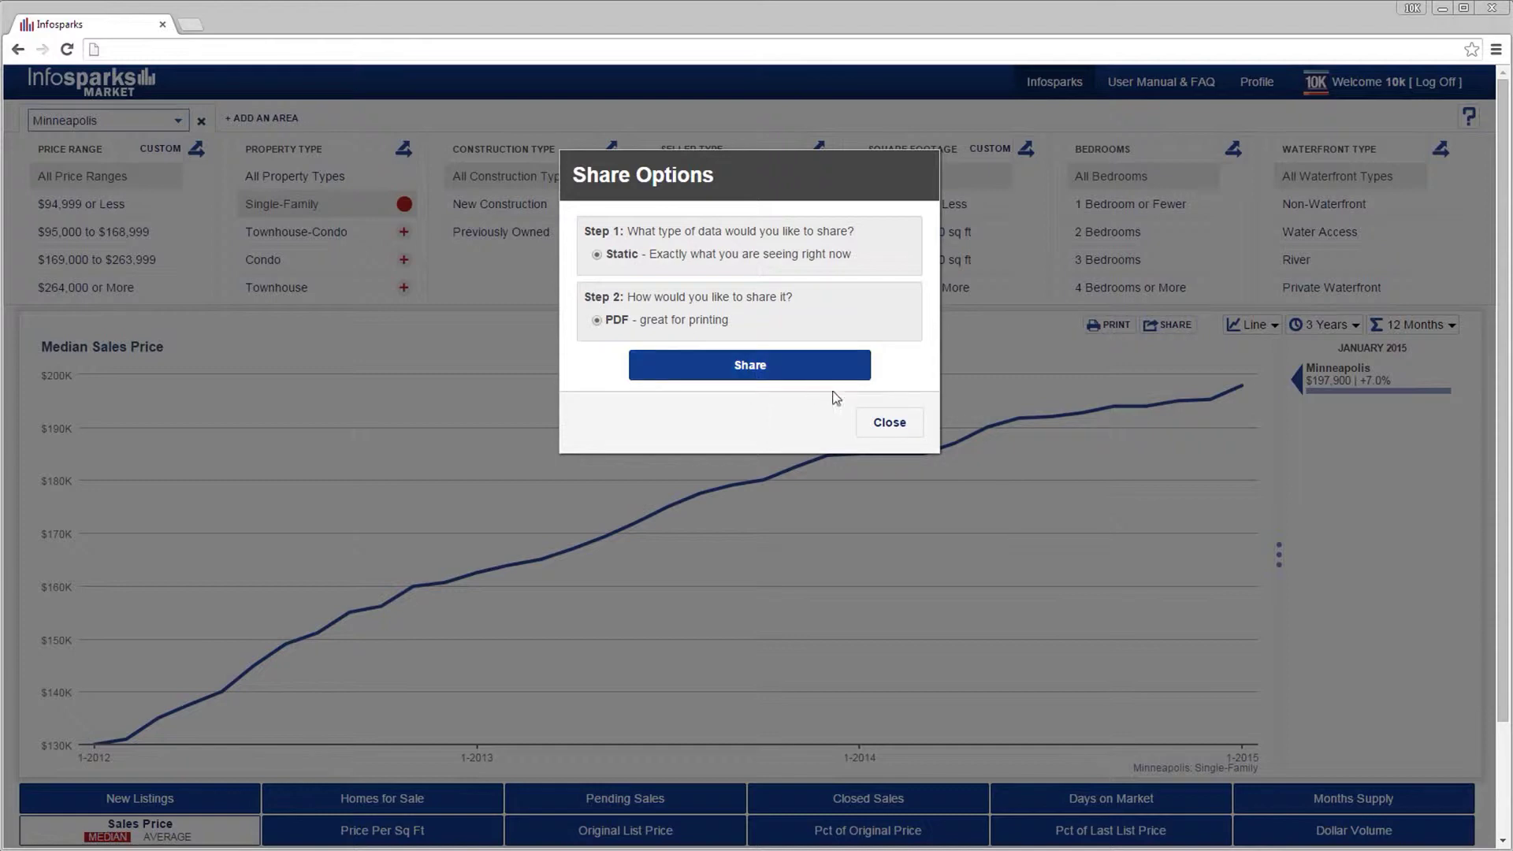
{"action": "left_click", "coordinate": [889, 426]}
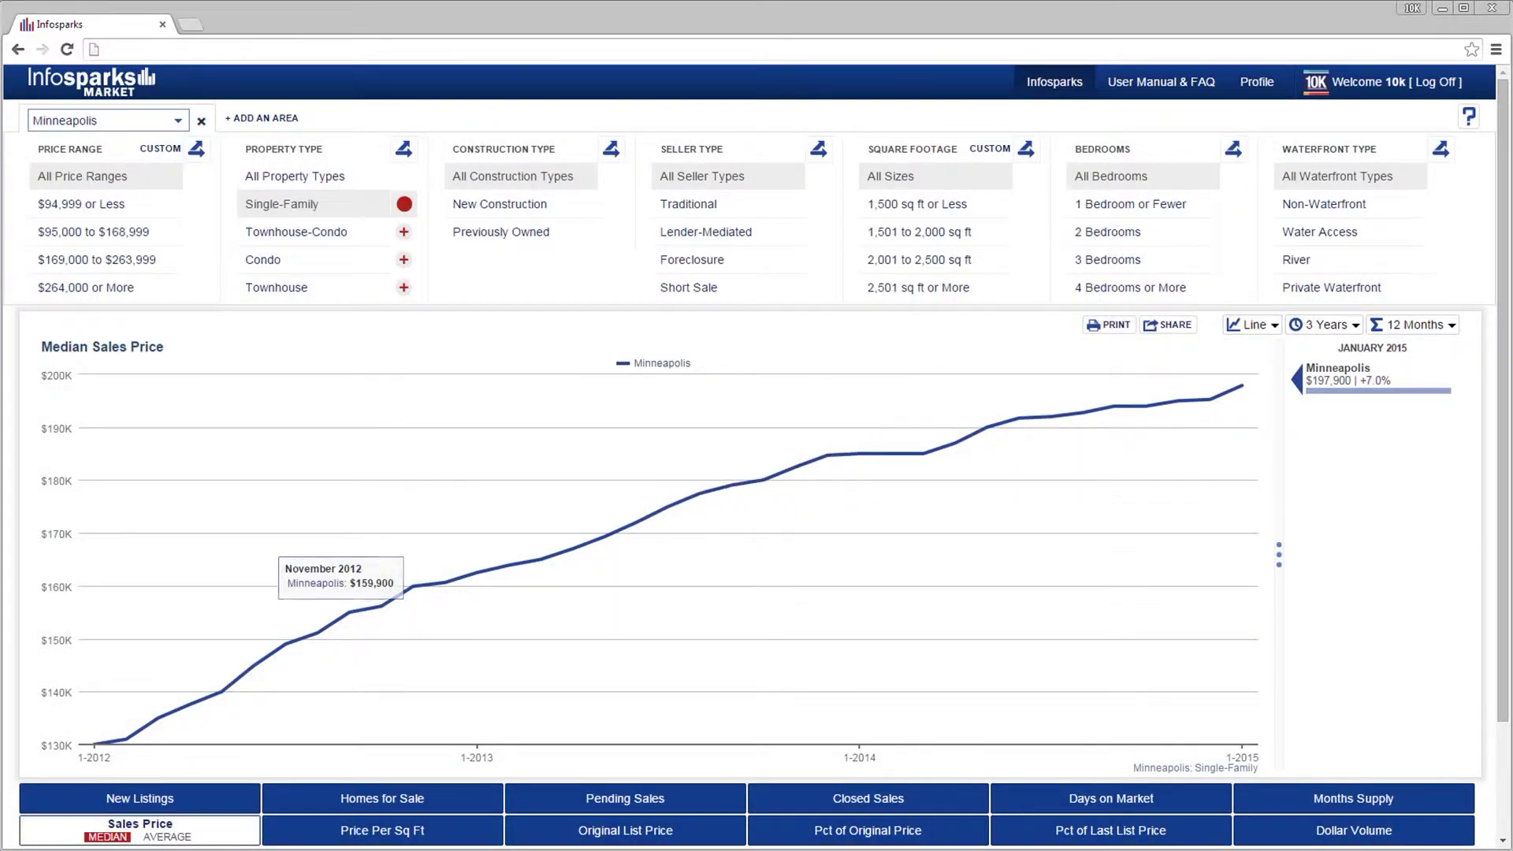
{"action": "left_click", "coordinate": [265, 118]}
{"action": "left_click", "coordinate": [265, 119]}
Search 'Saint Paul' and choose Downtown – St Paul as the second area.
{"action": "type", "text": "Sa"}
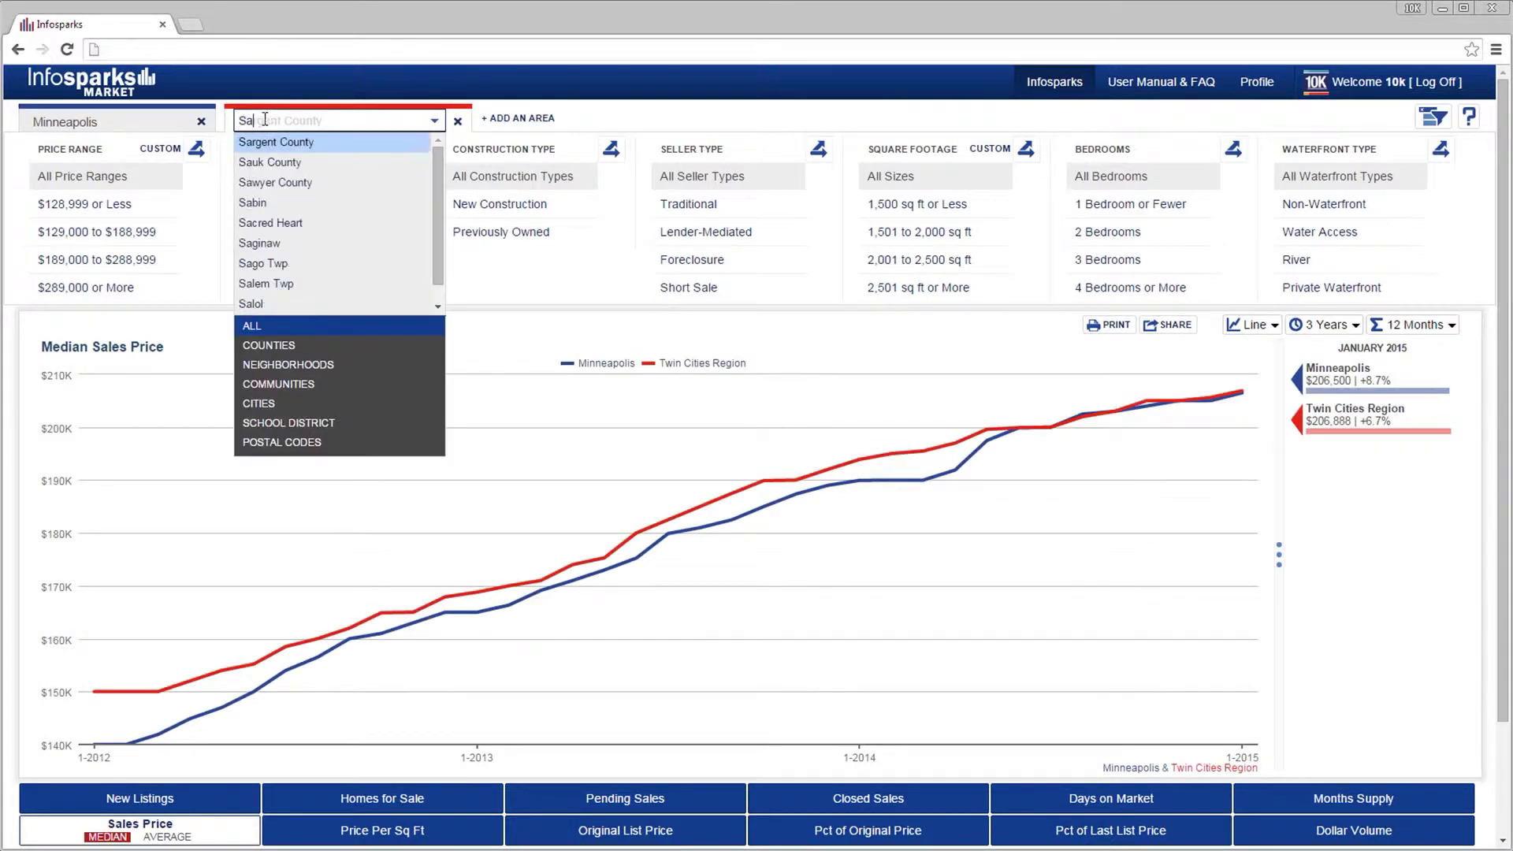
{"action": "type", "text": "int Paul"}
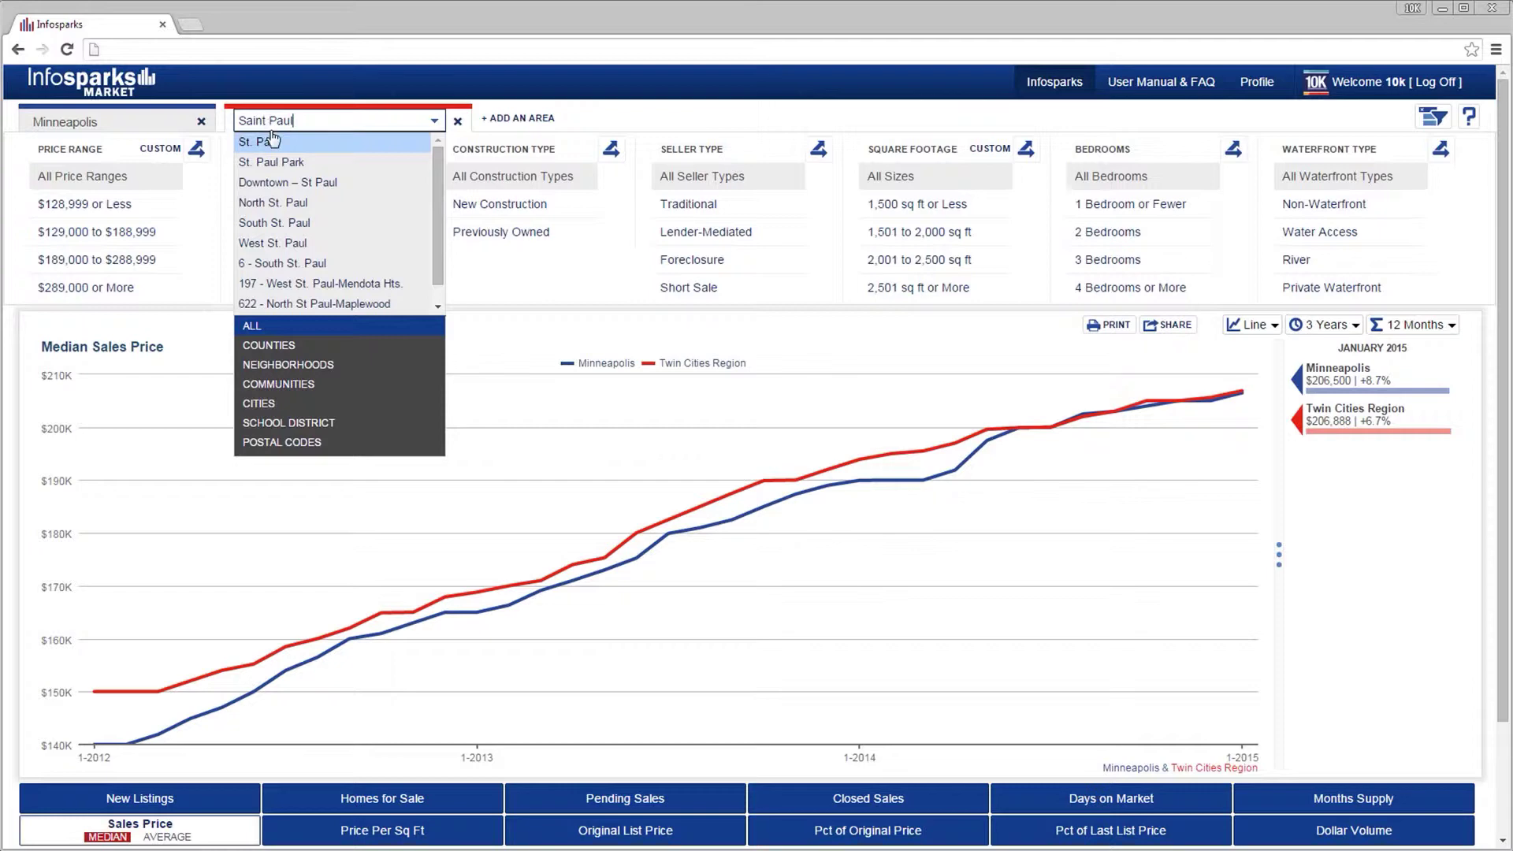
{"action": "left_click", "coordinate": [290, 183]}
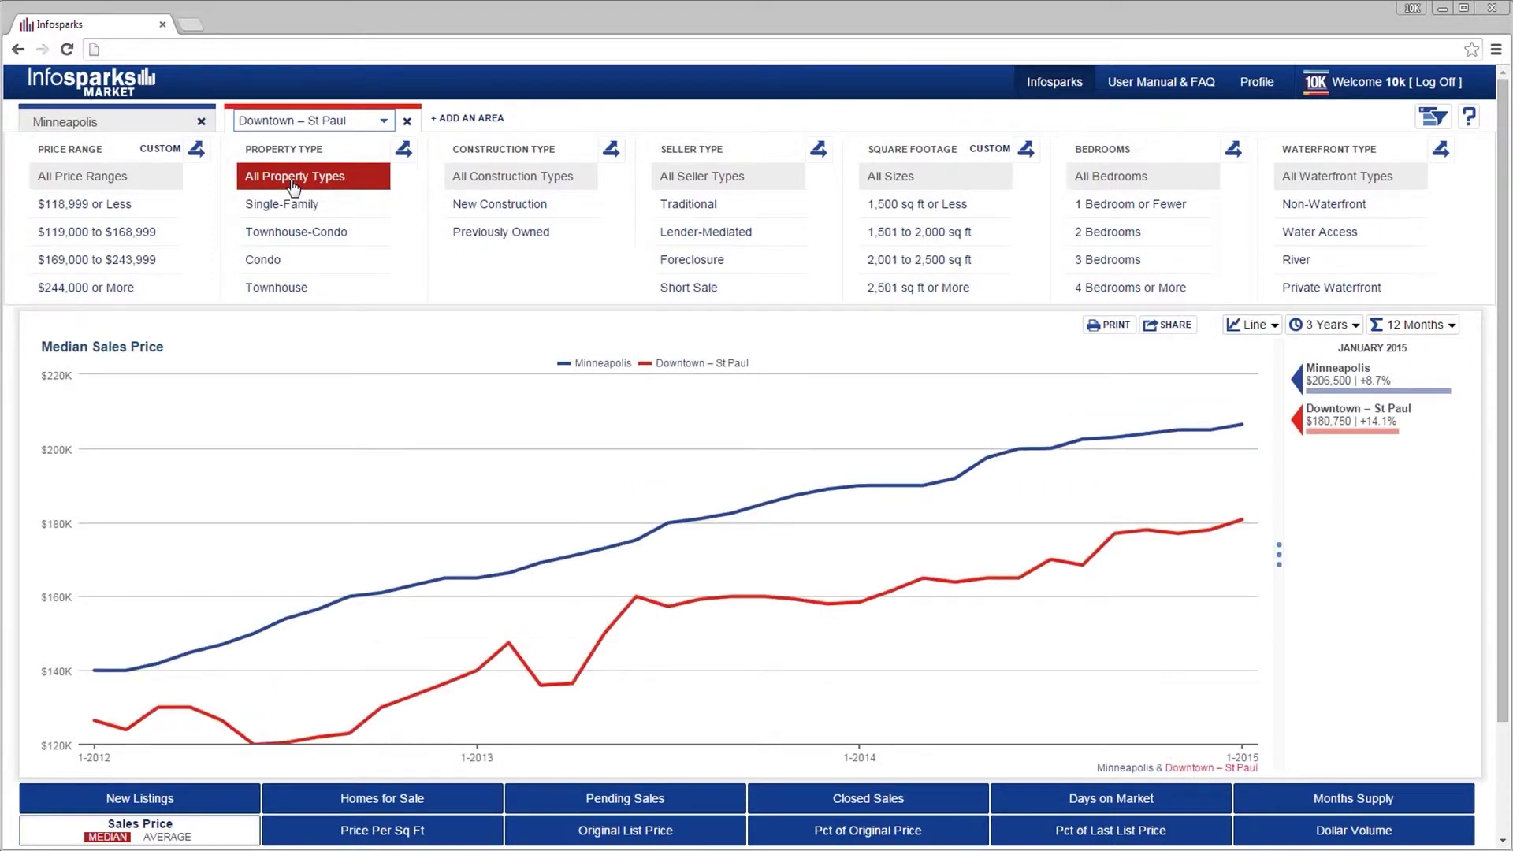
Restrict Downtown – St Paul to previously owned homes, trying and then clearing a Single-Family filter.
{"action": "left_click", "coordinate": [511, 232]}
{"action": "left_click", "coordinate": [330, 211]}
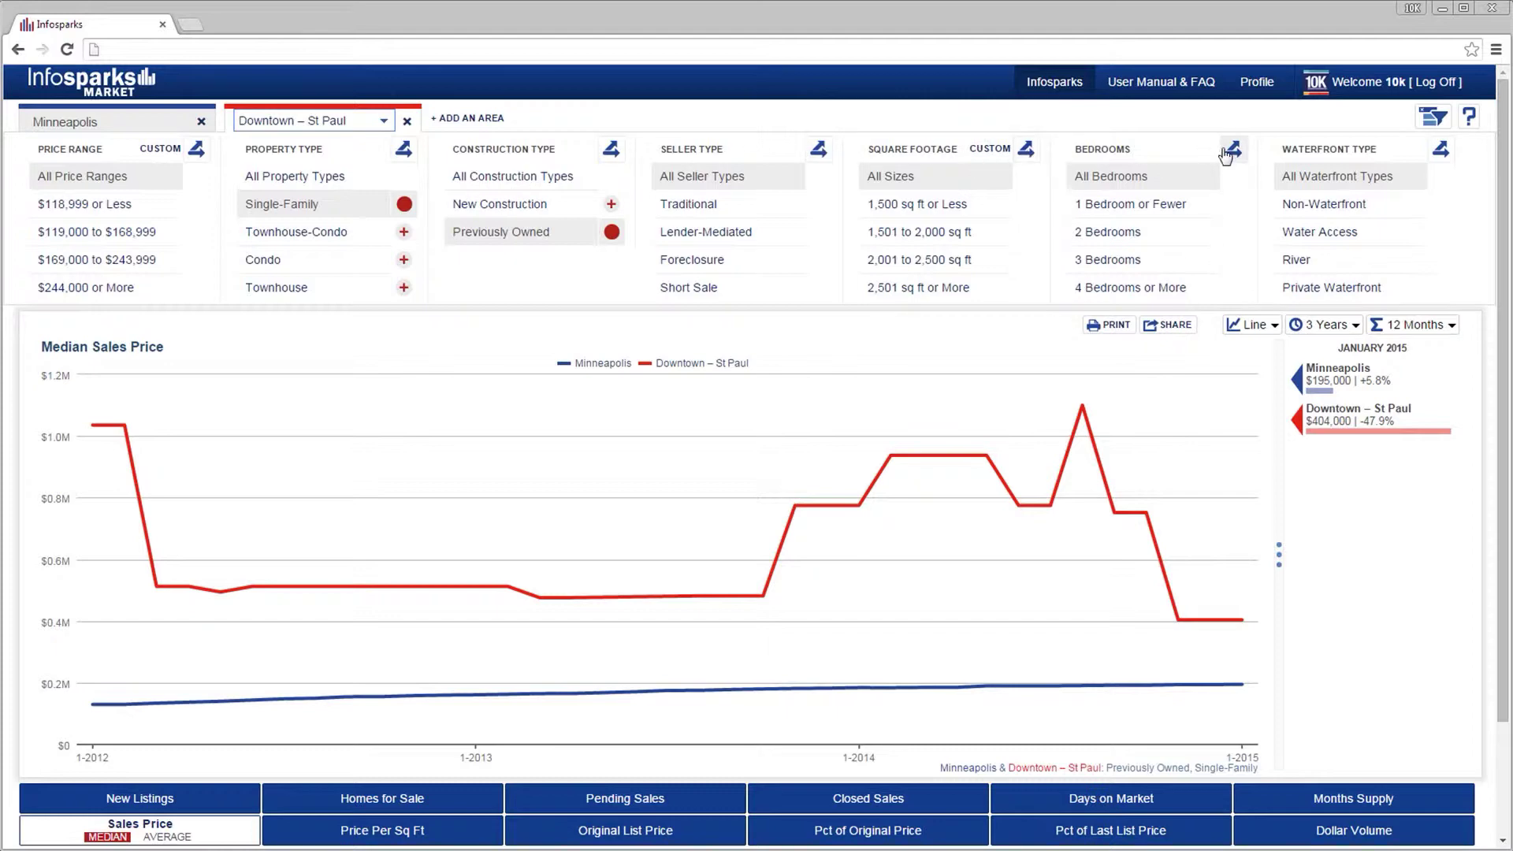
{"action": "left_click", "coordinate": [404, 205]}
Break the chart out by Single-Family and Townhouse-Condo, hiding the Downtown Single-Family series.
{"action": "left_click", "coordinate": [403, 151]}
{"action": "left_click", "coordinate": [402, 177]}
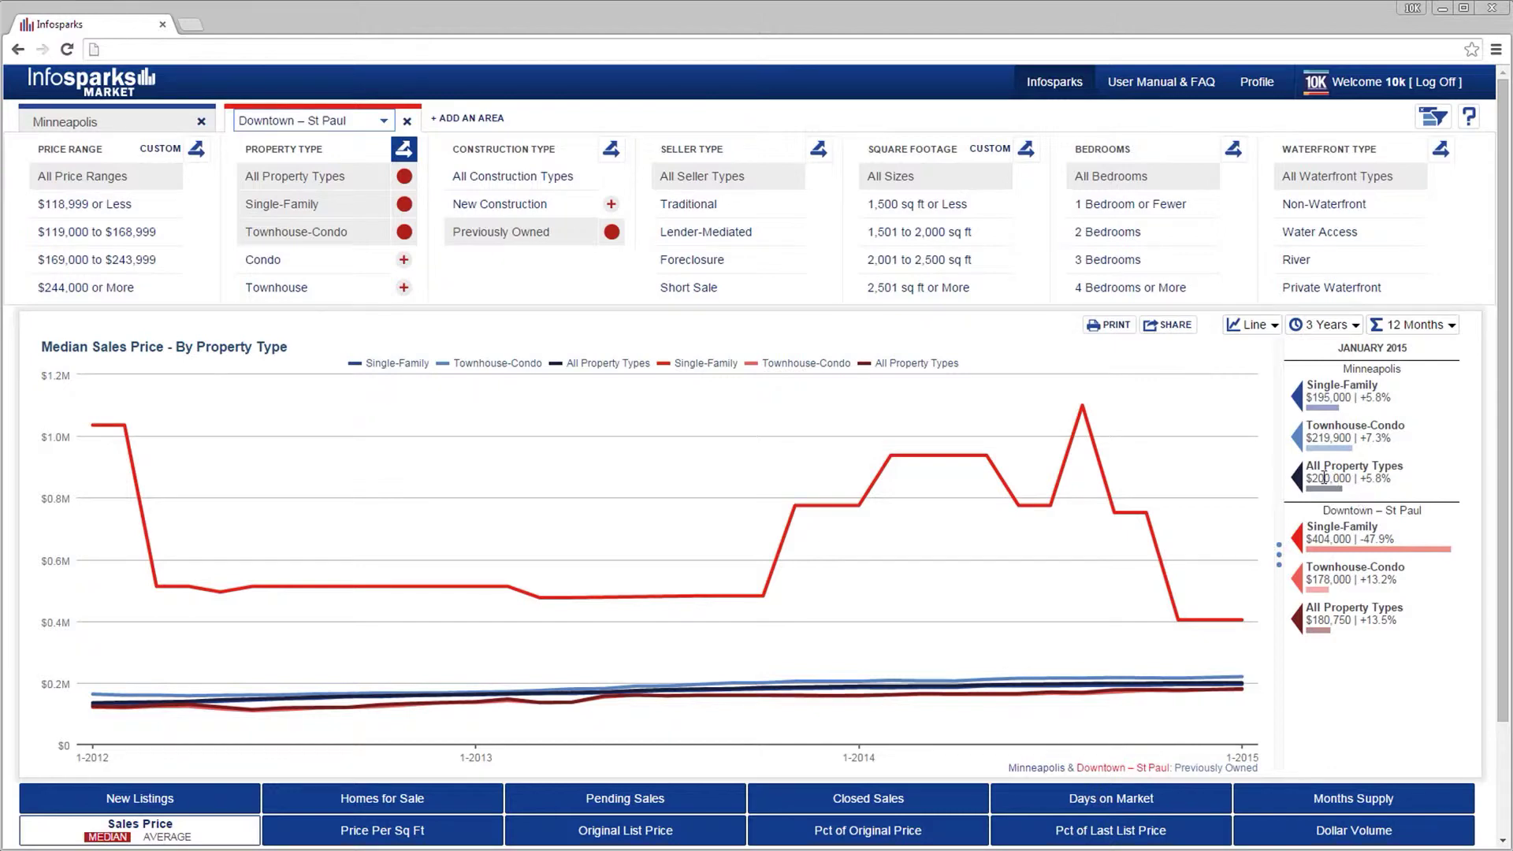
{"action": "left_click", "coordinate": [714, 369]}
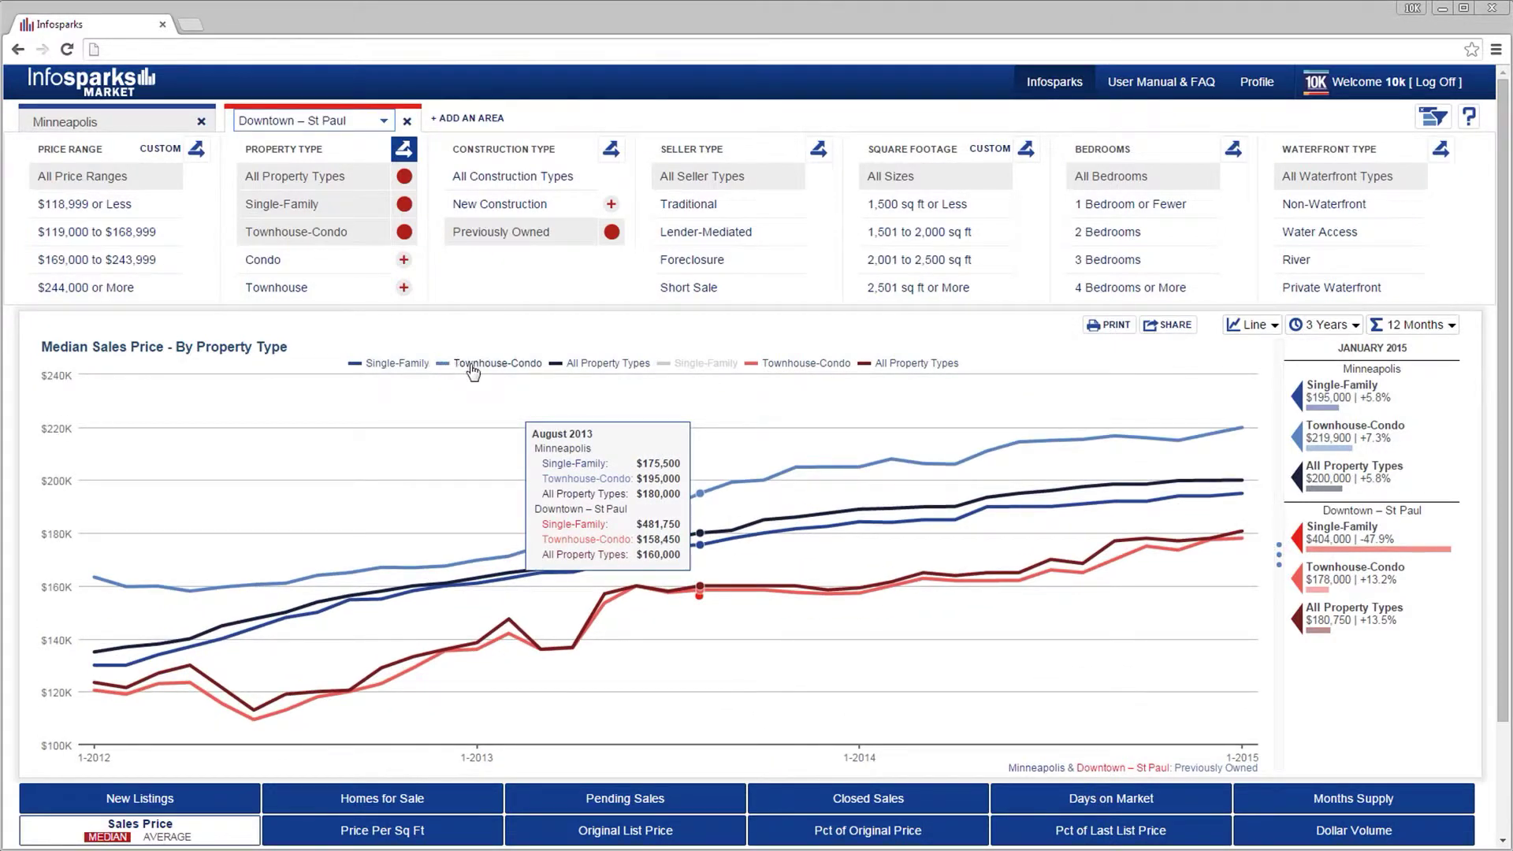
Restore the hidden legend series, then replace Single-Family with Condo in the property-type breakout.
{"action": "left_click", "coordinate": [473, 368]}
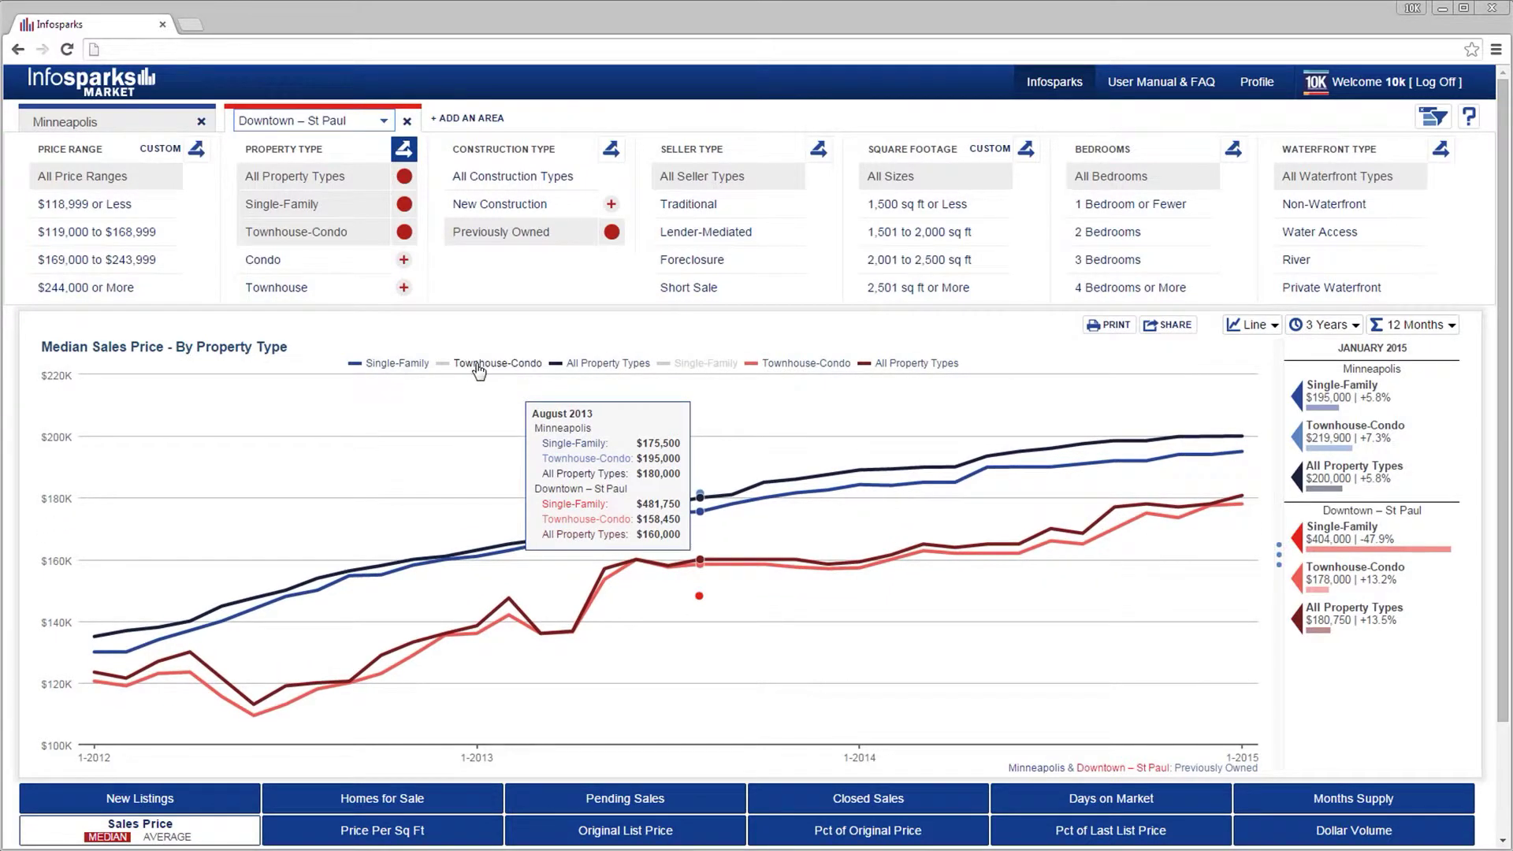
{"action": "left_click", "coordinate": [478, 369]}
{"action": "left_click", "coordinate": [686, 369]}
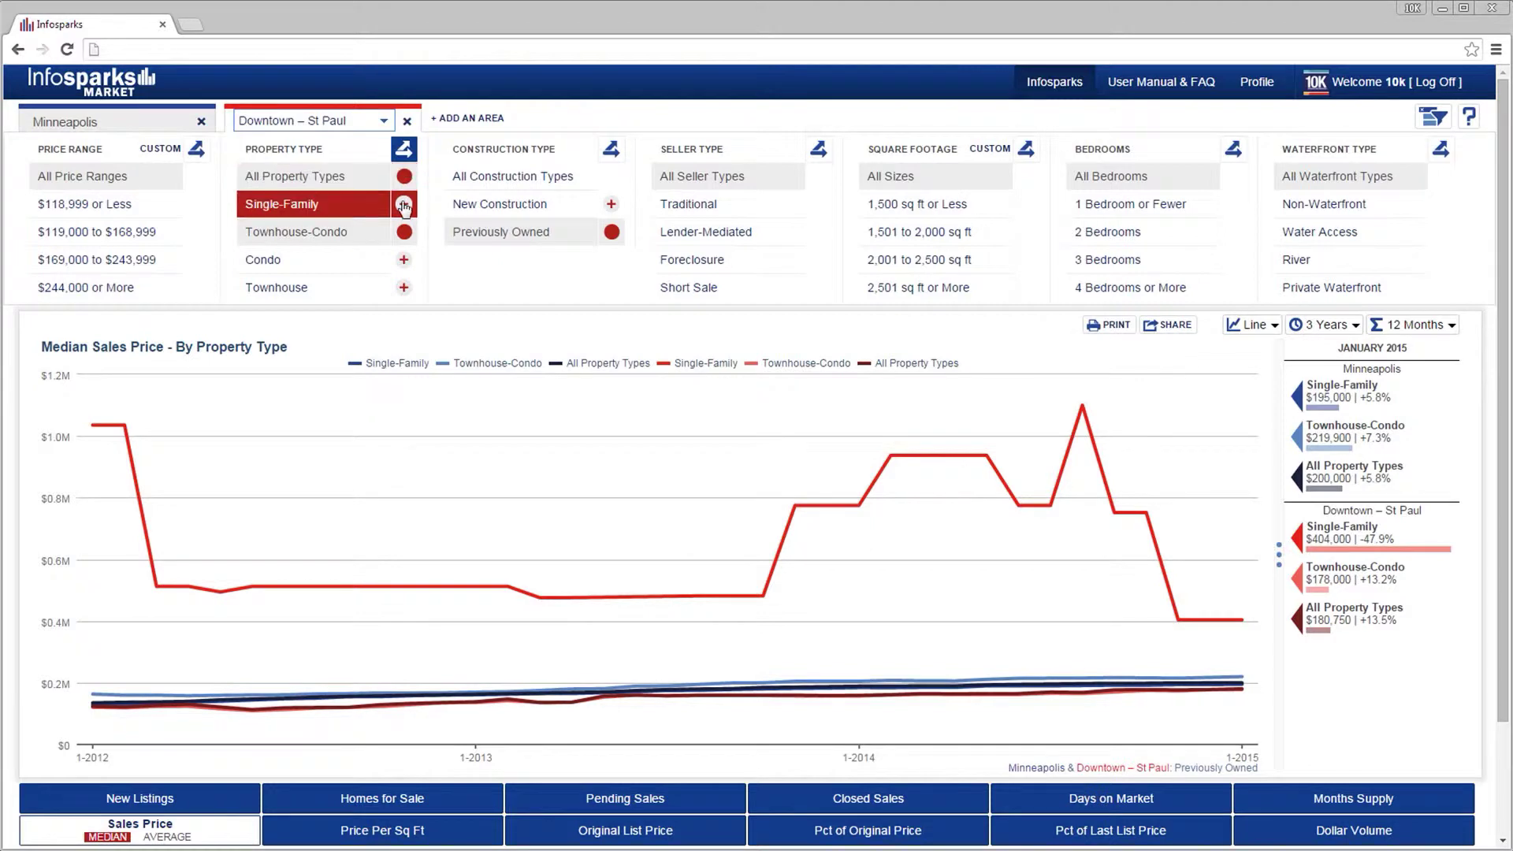
{"action": "left_click", "coordinate": [405, 204]}
{"action": "left_click", "coordinate": [404, 262]}
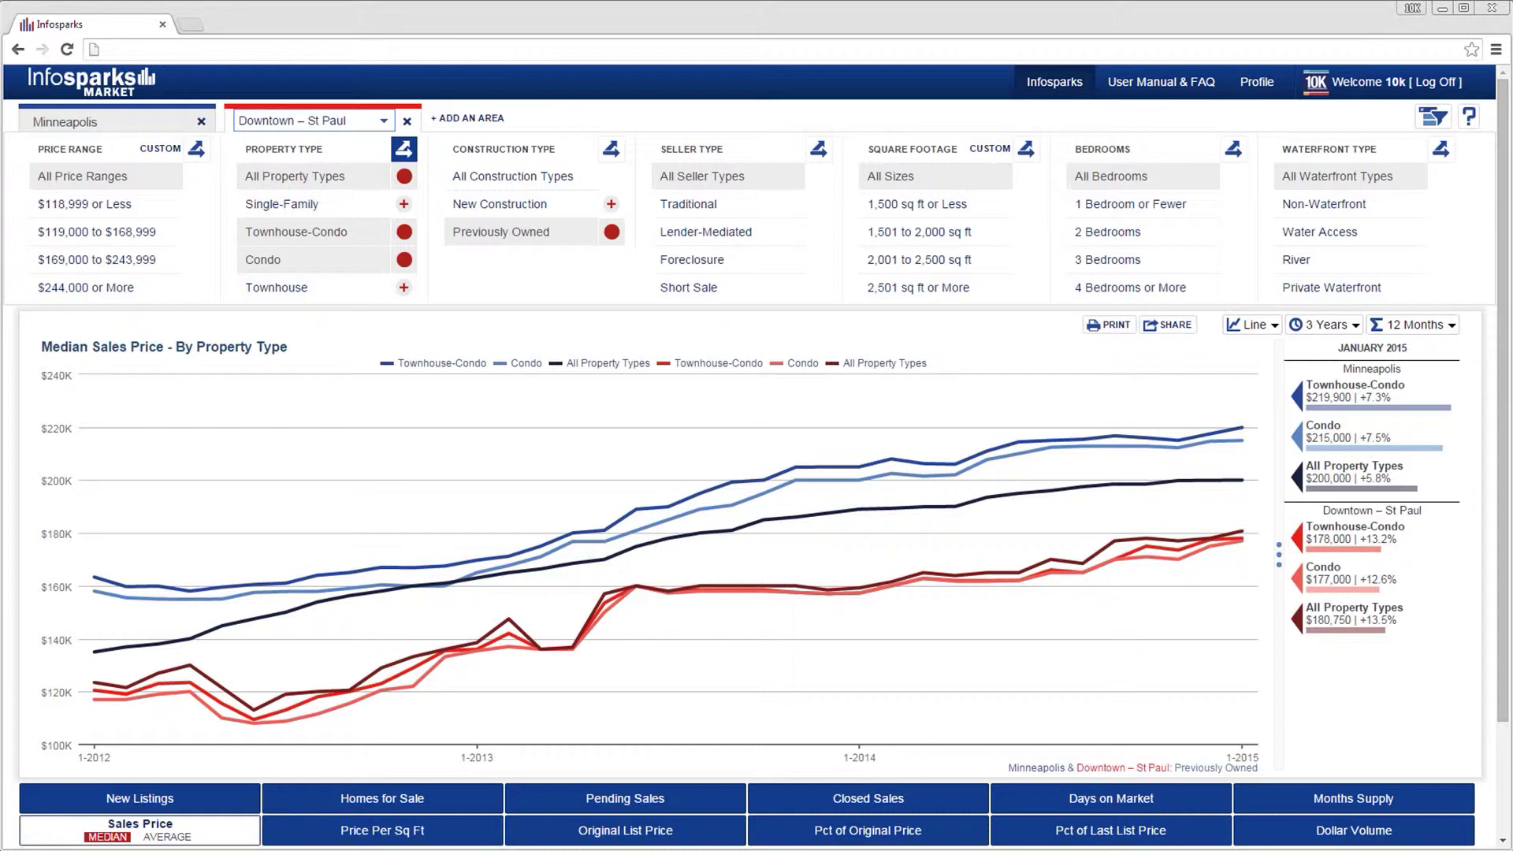
Compare the Minneapolis and Downtown – St Paul filter panels.
{"action": "left_click", "coordinate": [158, 122]}
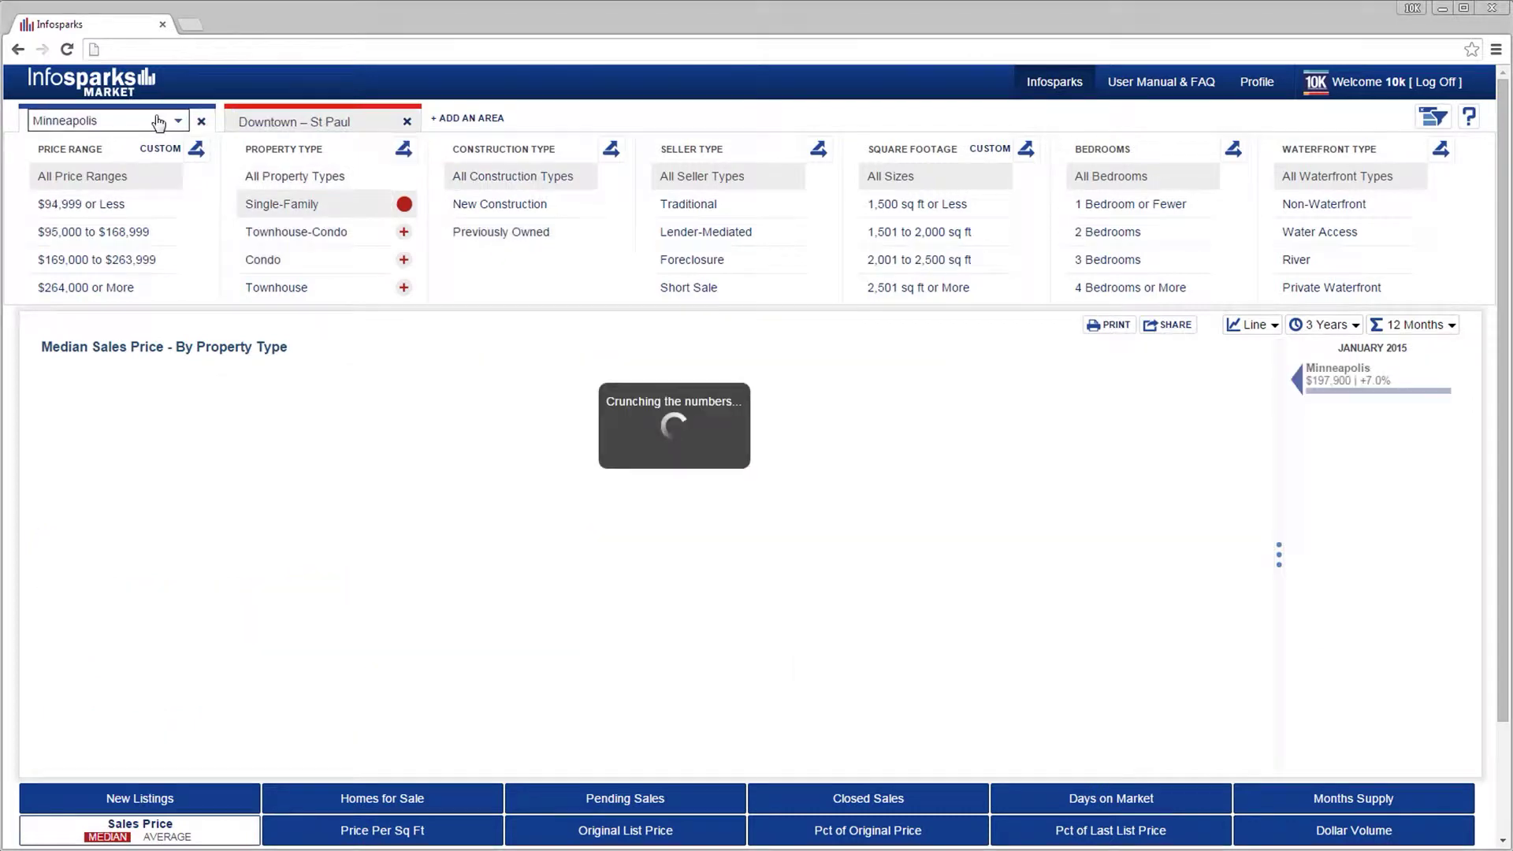
{"action": "left_click", "coordinate": [330, 123]}
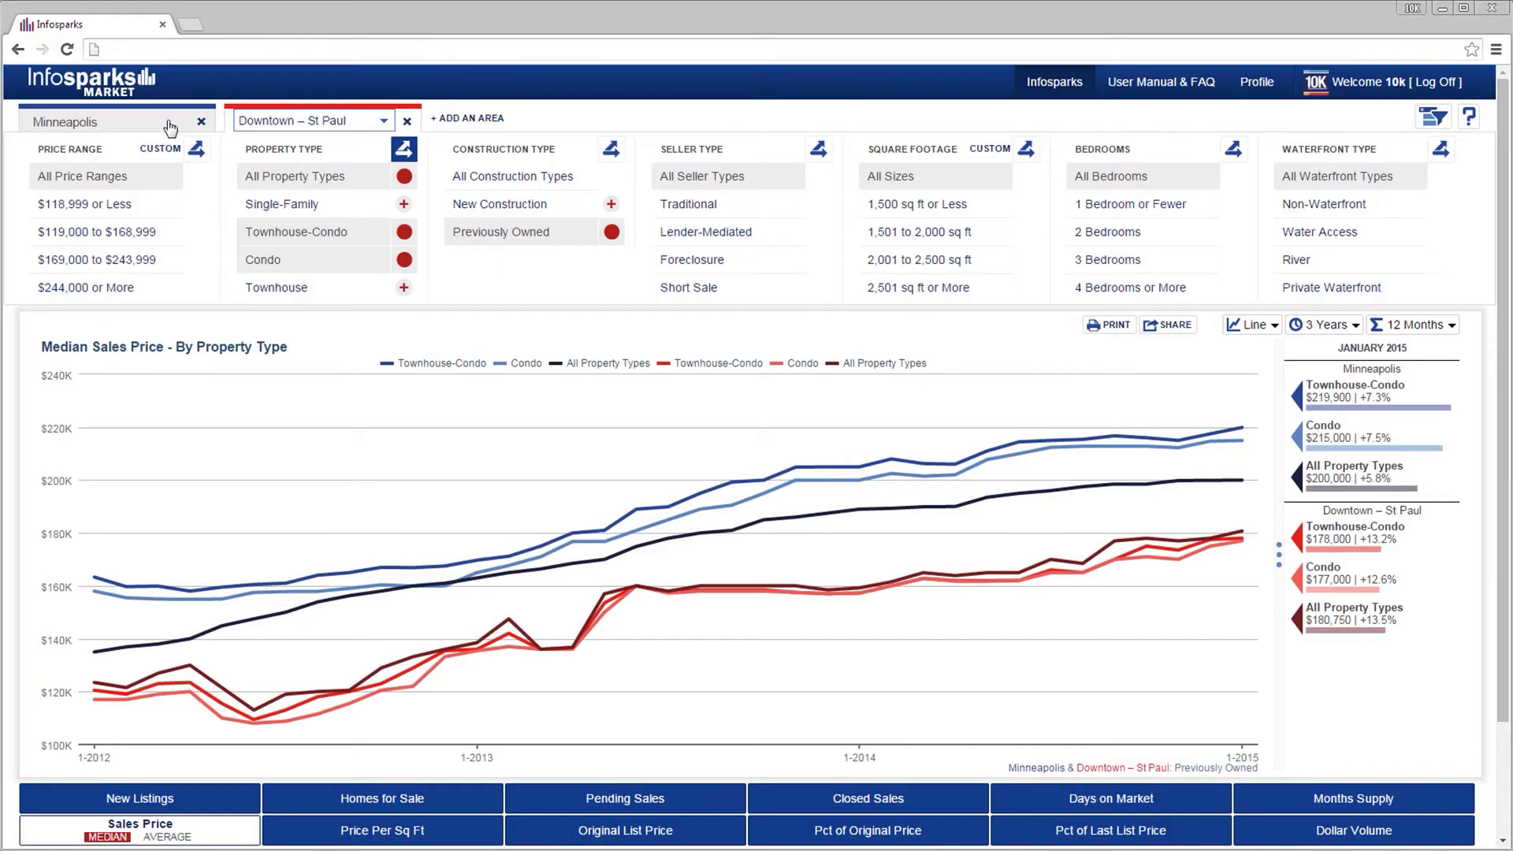
{"action": "left_click", "coordinate": [170, 123]}
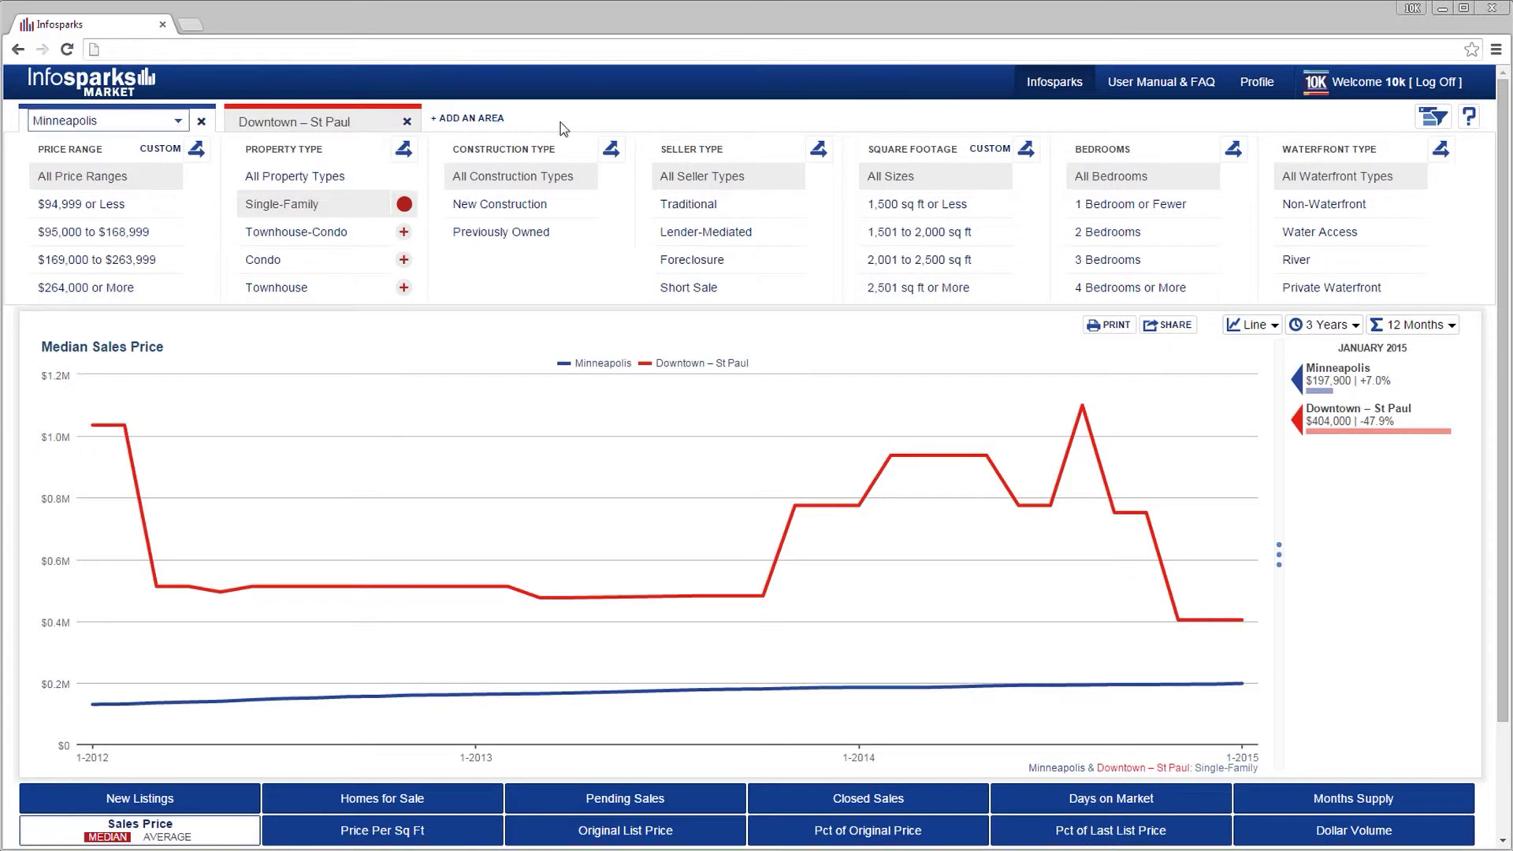
Turn off breakout mode so each area keeps its own filters, and open custom Price Range.
{"action": "left_click", "coordinate": [1433, 123]}
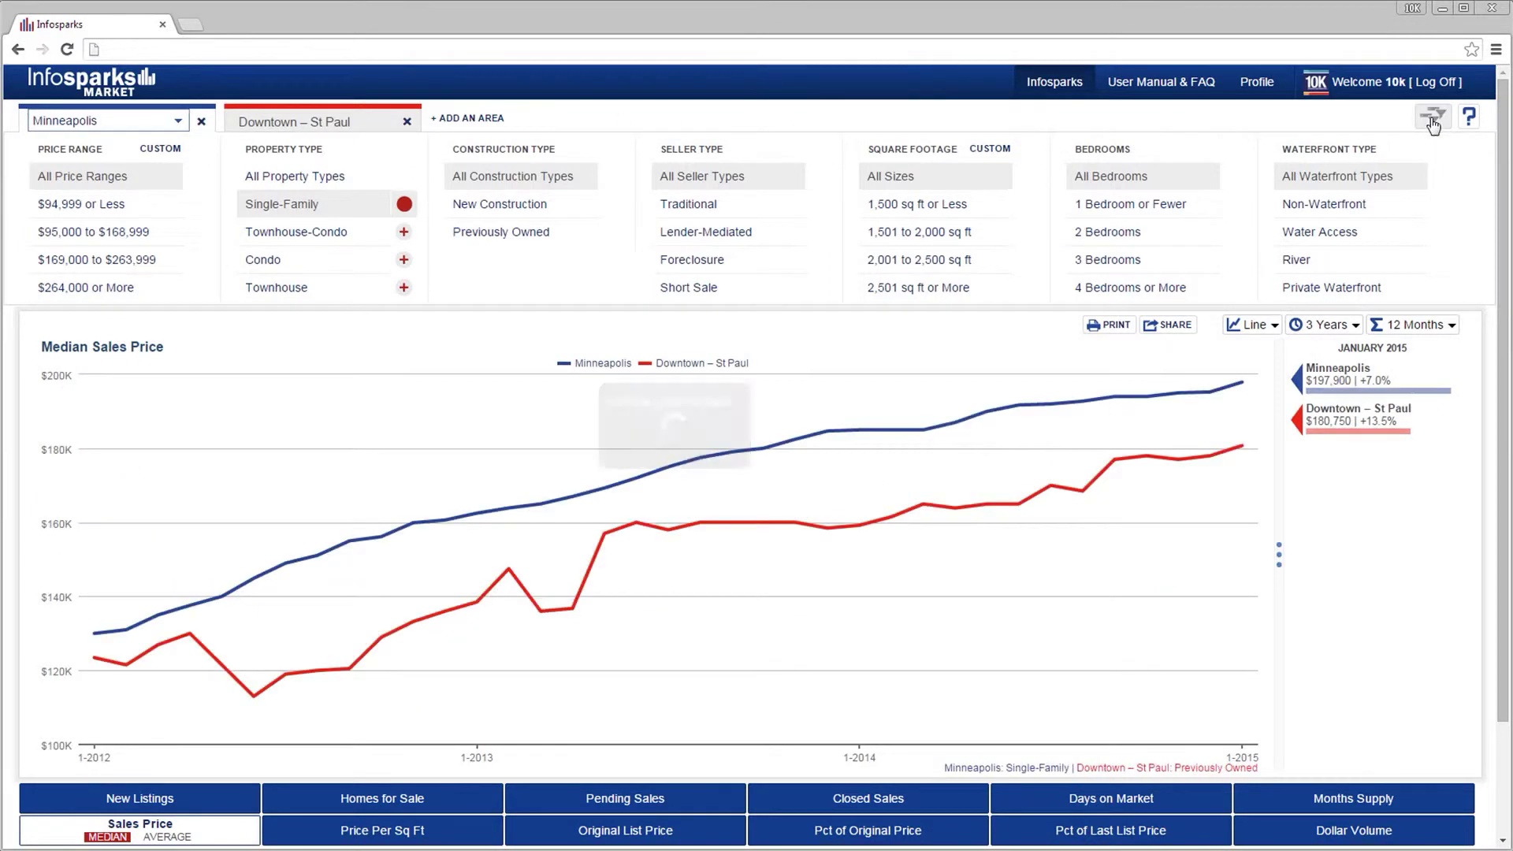
{"action": "left_click", "coordinate": [361, 124]}
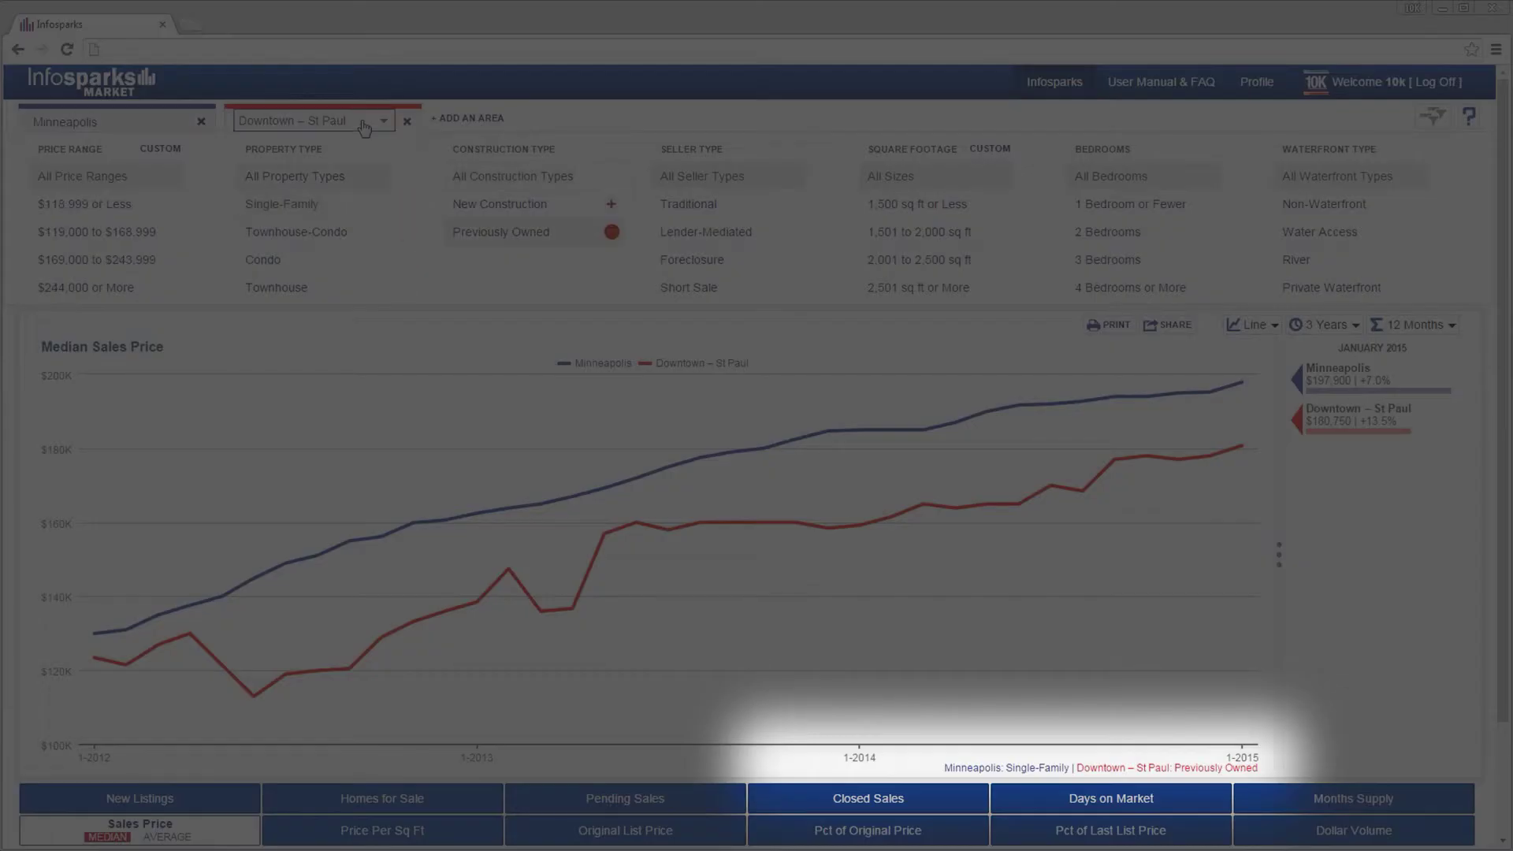
{"action": "left_click", "coordinate": [126, 123]}
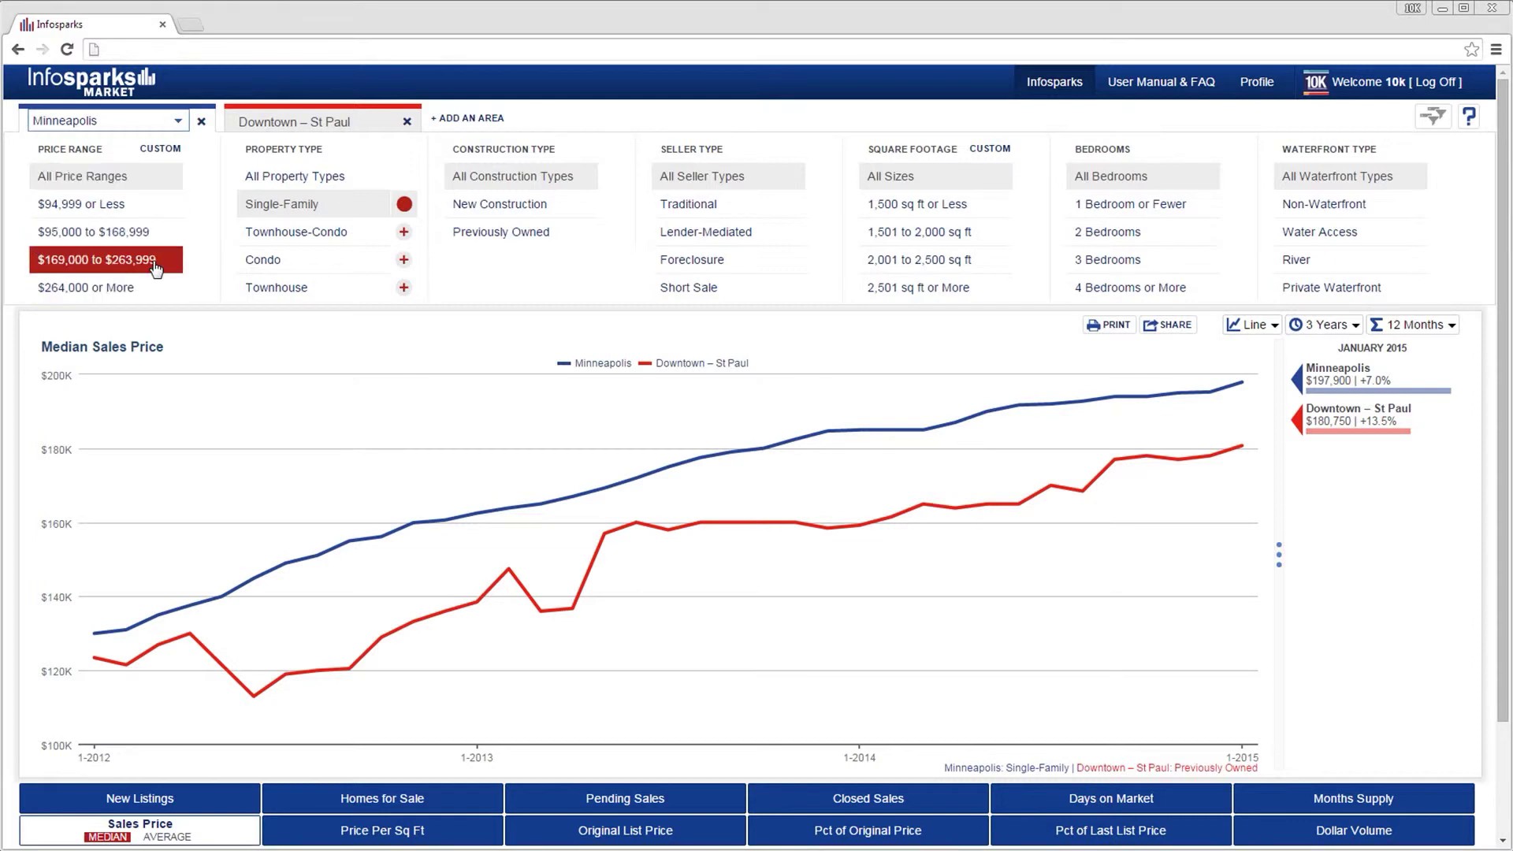
{"action": "left_click", "coordinate": [166, 156]}
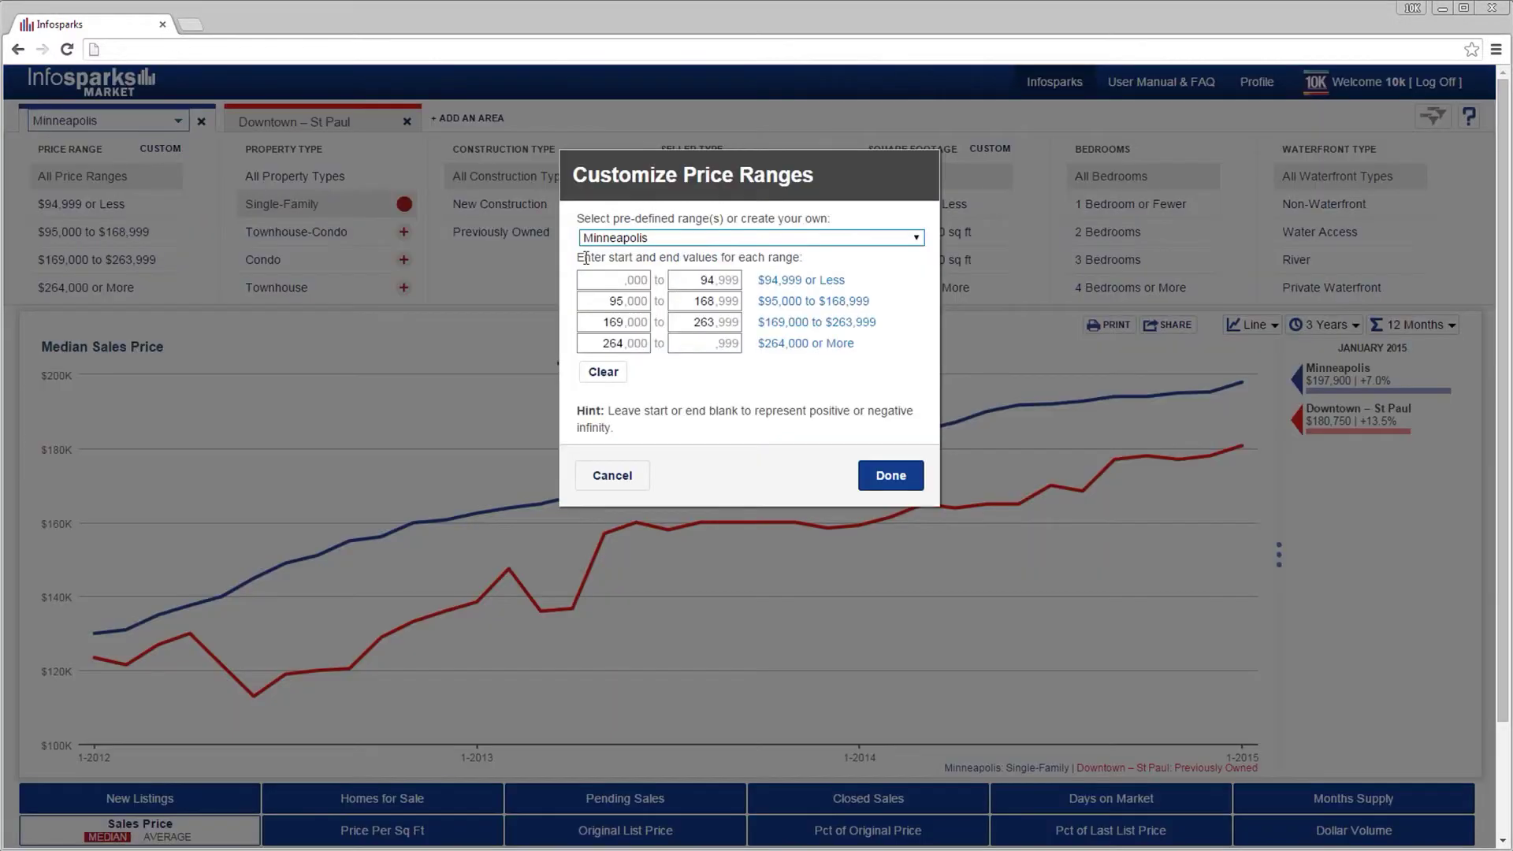
Define custom price ranges $400,000–$600,999, $600,000–$800,999 and $800,000–$1,000,999 for Minneapolis.
{"action": "left_click", "coordinate": [605, 237]}
{"action": "left_click", "coordinate": [607, 254]}
{"action": "left_click", "coordinate": [605, 281]}
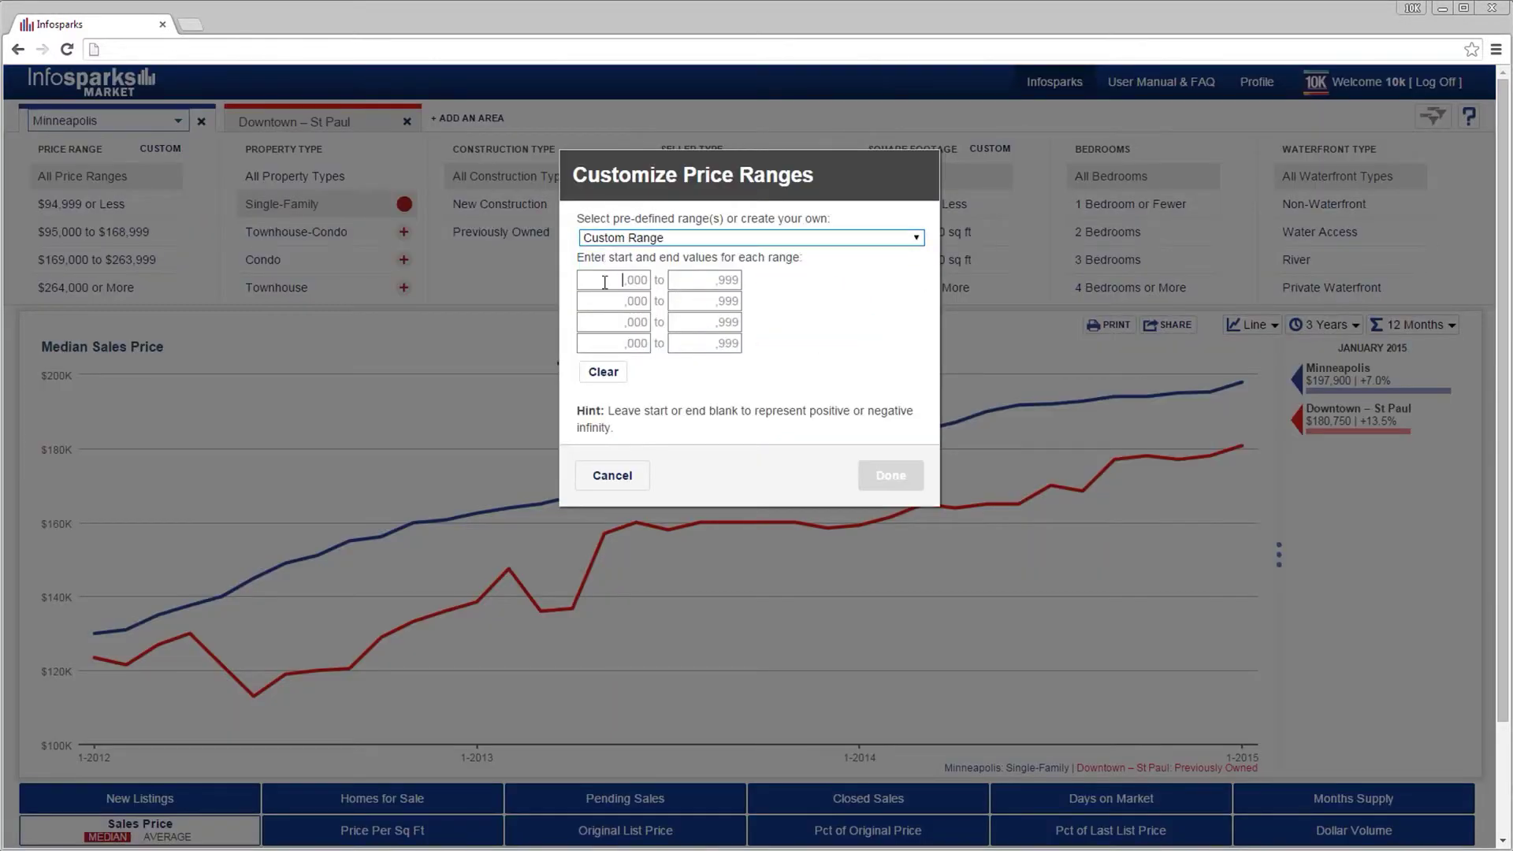
{"action": "type", "text": "400"}
{"action": "key", "text": "Tab"}
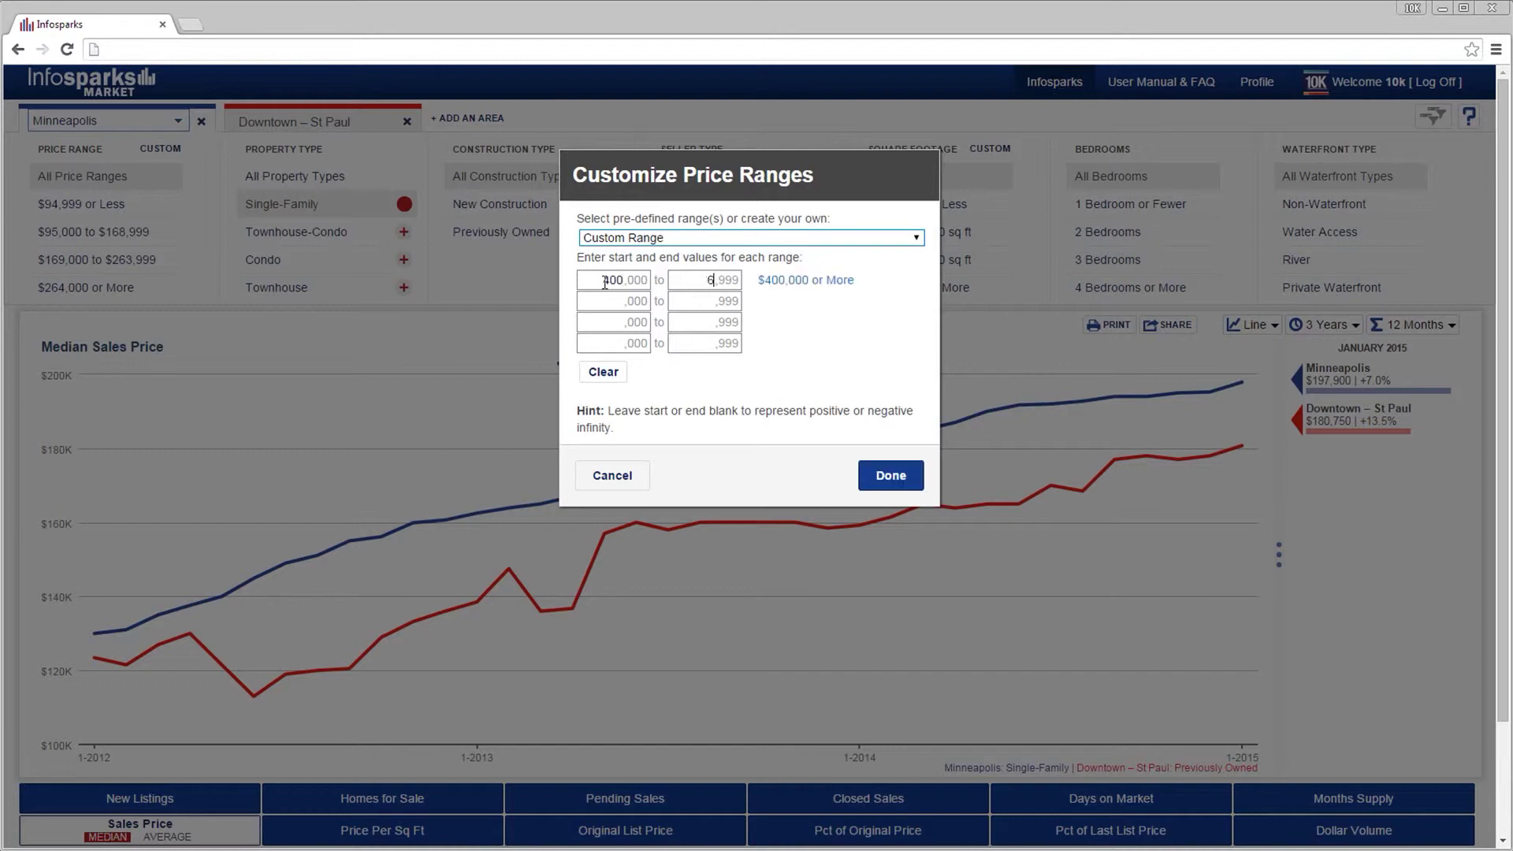
{"action": "type", "text": "600"}
{"action": "key", "text": "Tab"}
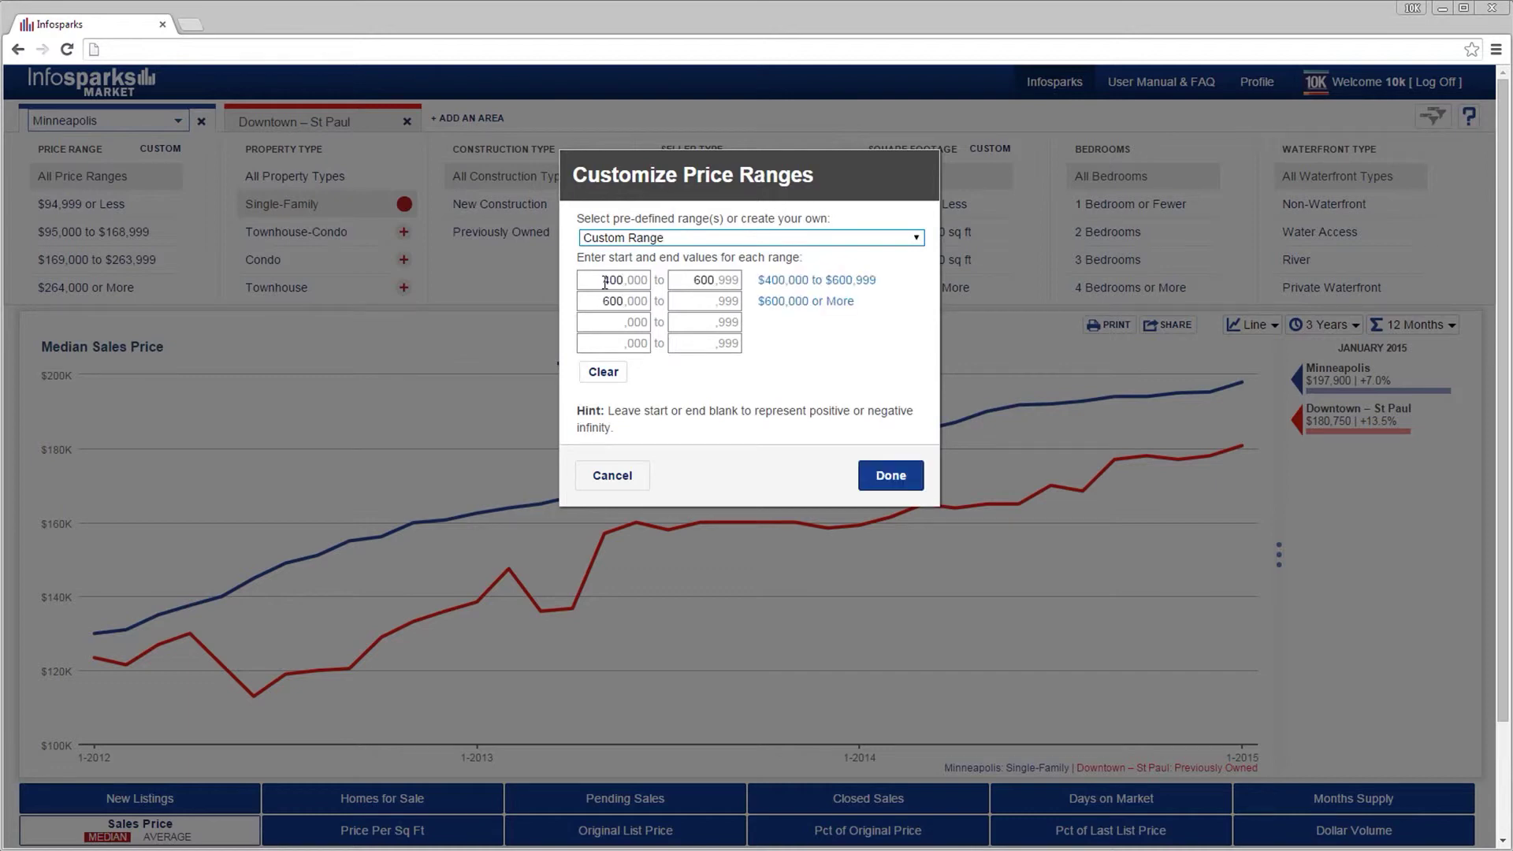
{"action": "type", "text": "800"}
{"action": "key", "text": "Tab"}
{"action": "type", "text": "800"}
{"action": "key", "text": "Tab"}
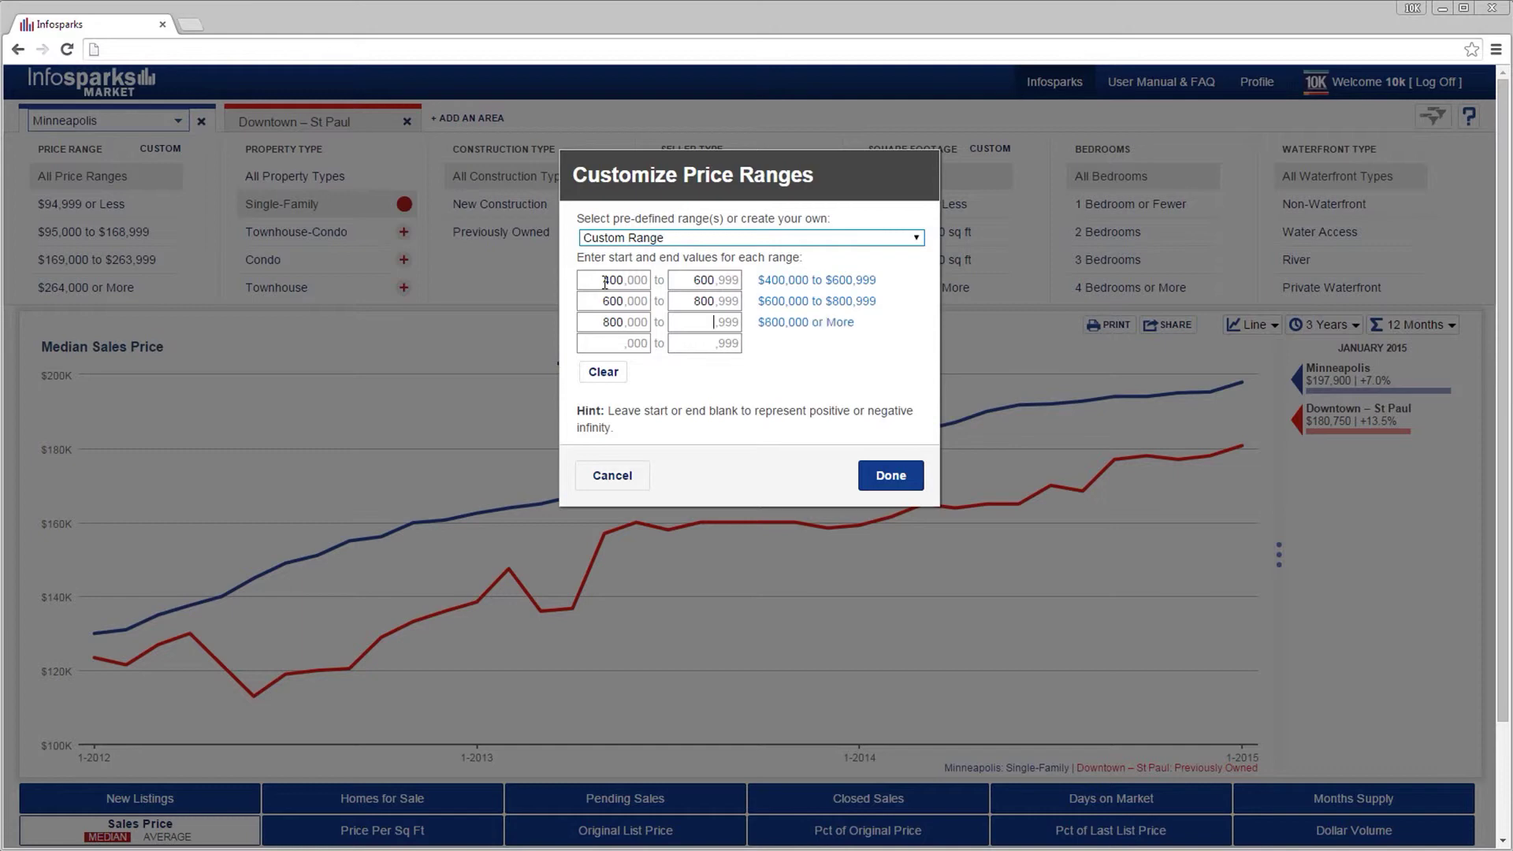
{"action": "type", "text": "1000"}
{"action": "left_click", "coordinate": [889, 475]}
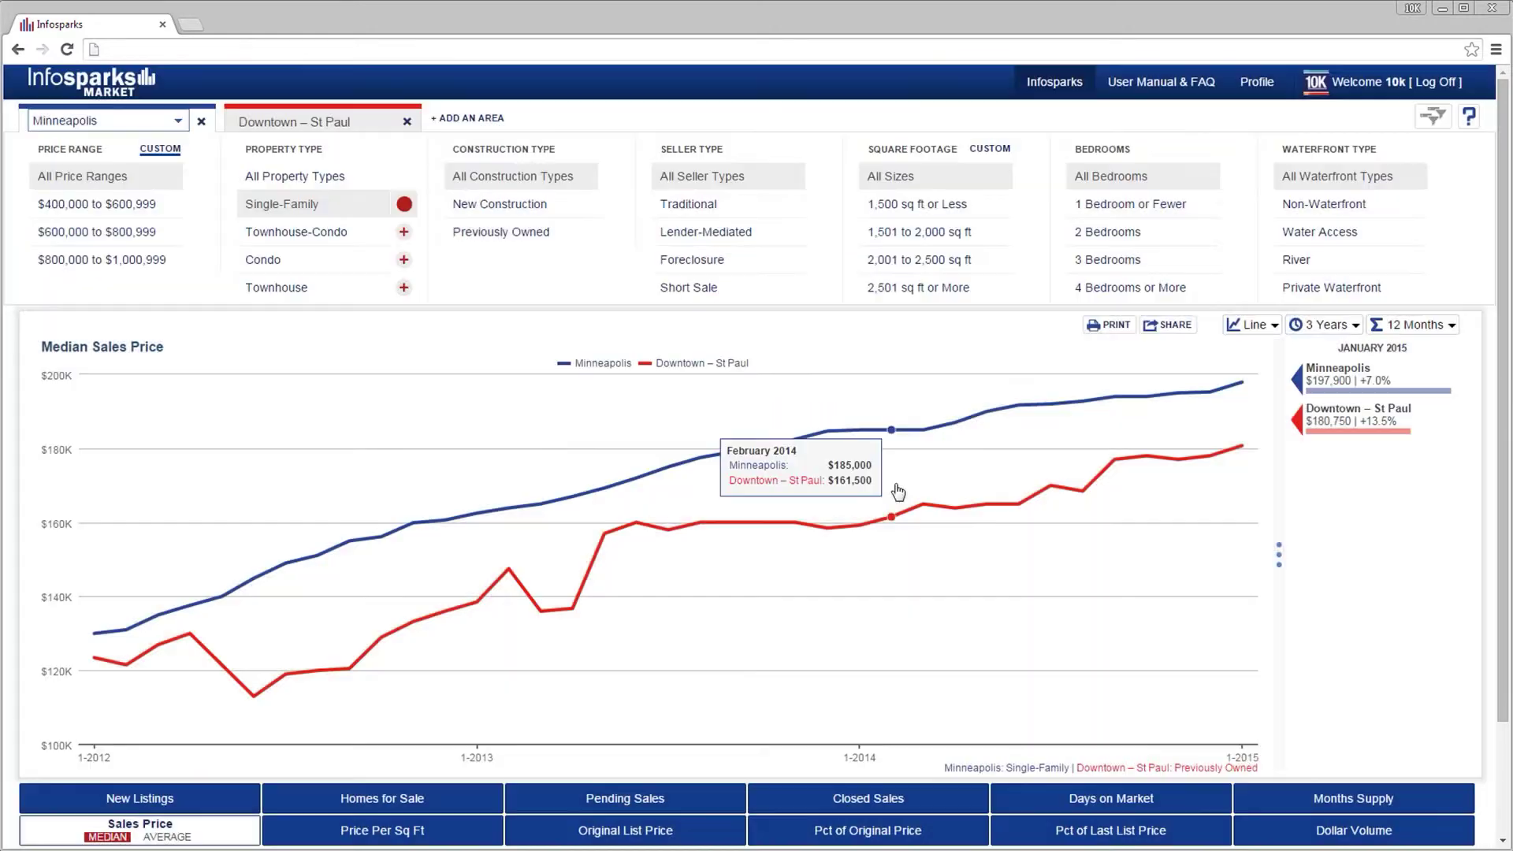
Filter Minneapolis to $800,000 to $1,000,999 and open the User Manual & FAQ at Variables.
{"action": "left_click", "coordinate": [103, 260]}
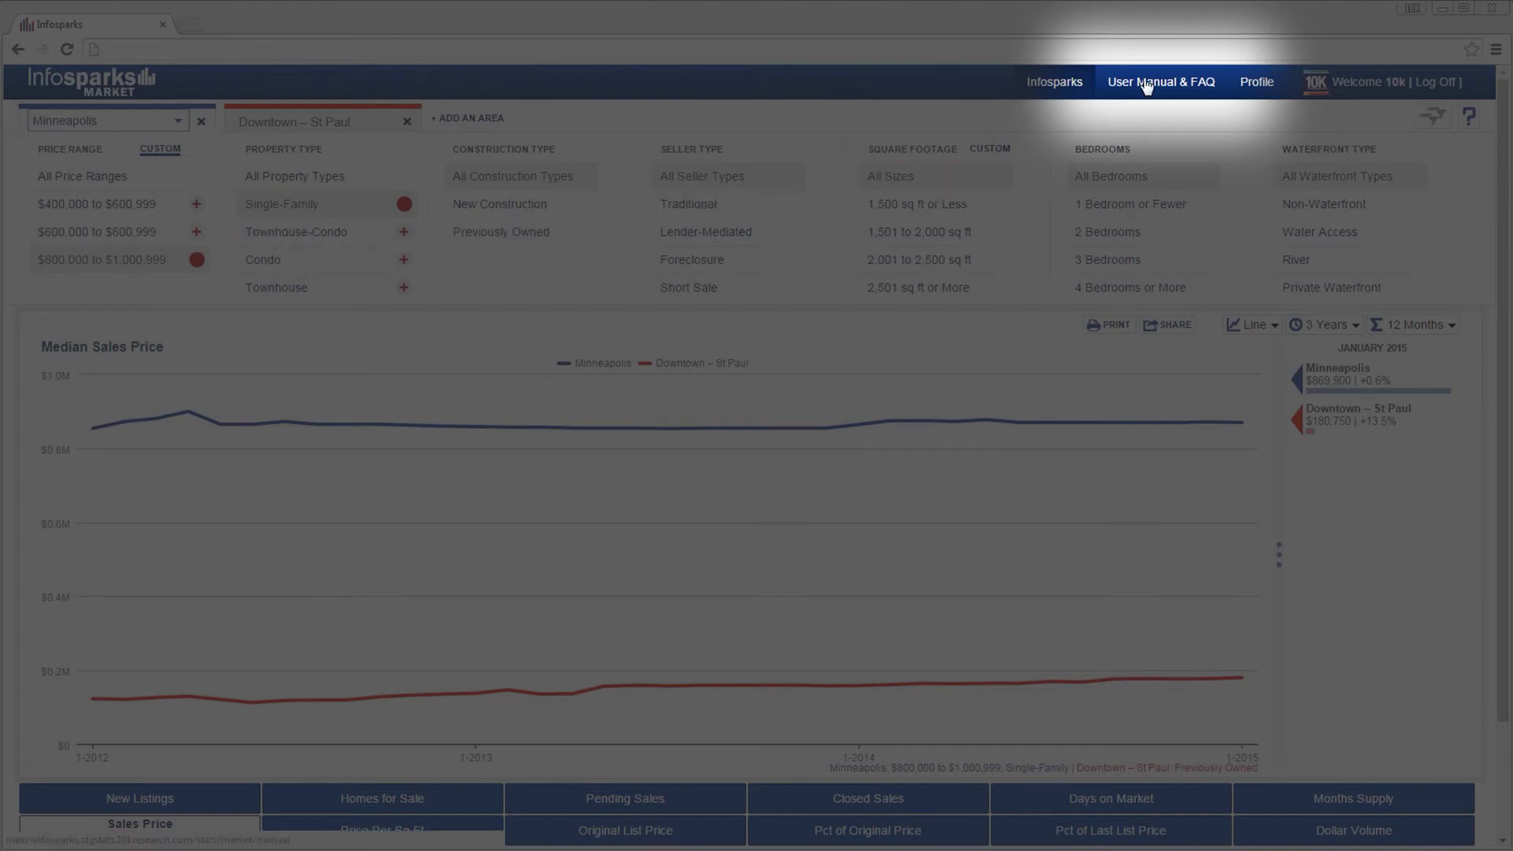
{"action": "left_click", "coordinate": [1146, 84]}
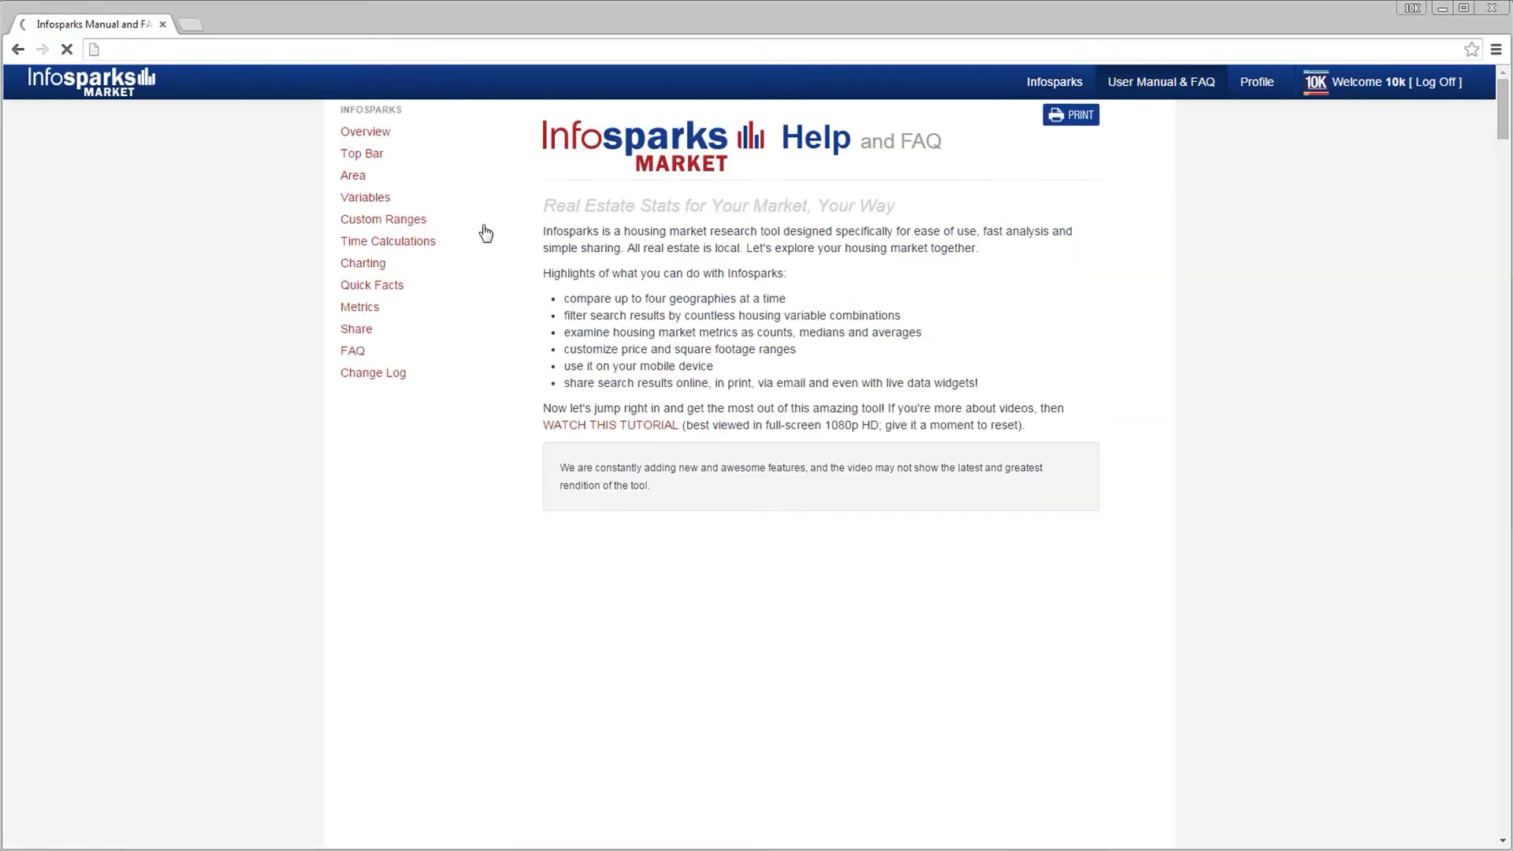
{"action": "left_click", "coordinate": [363, 197]}
Browse the manual's Charting and Share sections down to the FAQ.
{"action": "left_click", "coordinate": [352, 265]}
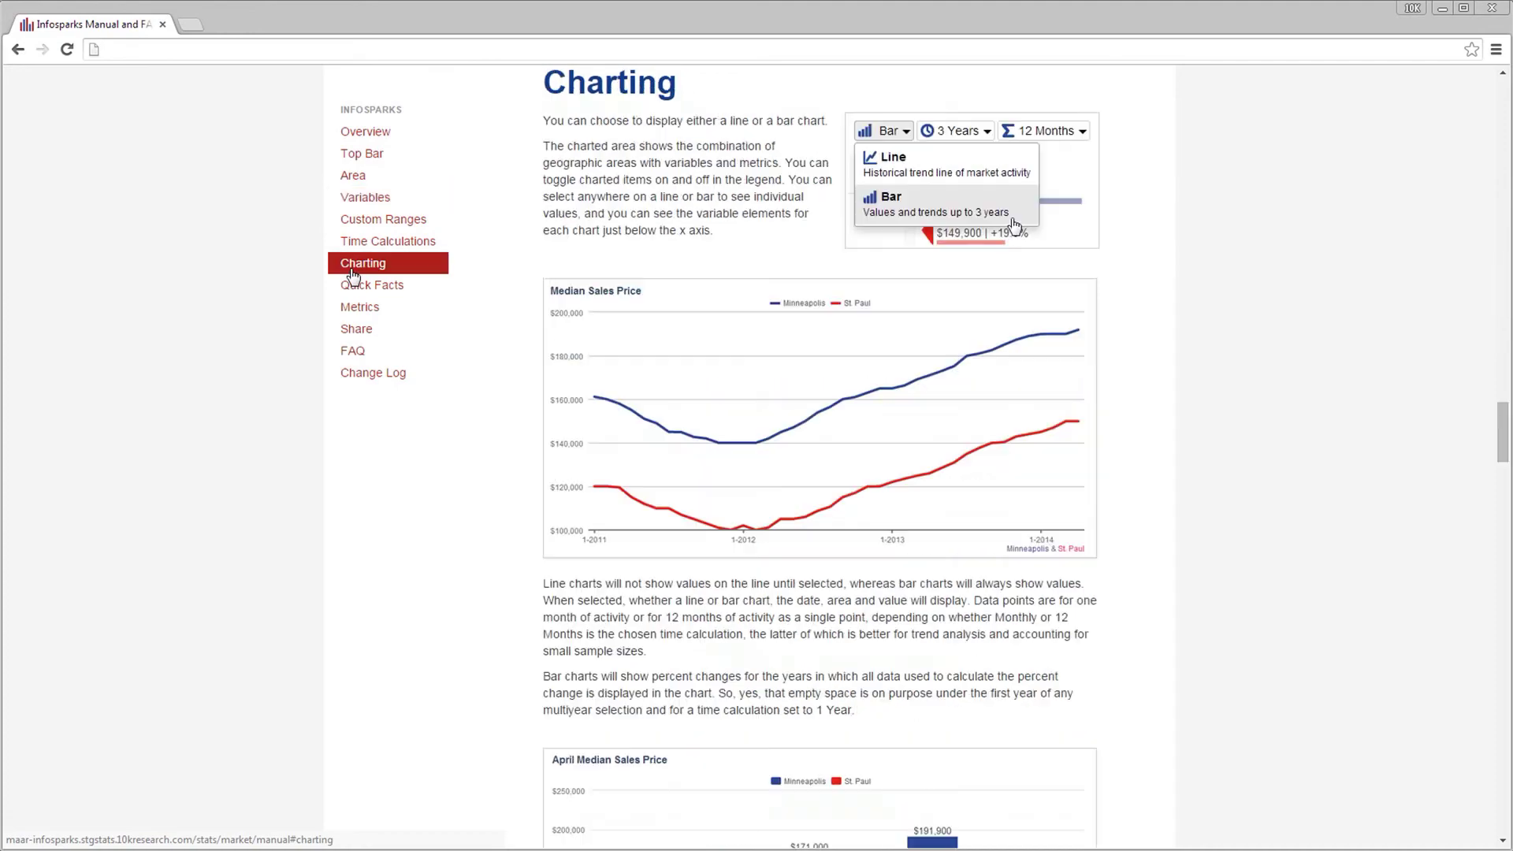
{"action": "scroll", "coordinate": [399, 334], "scroll_direction": "down", "scroll_amount": 6}
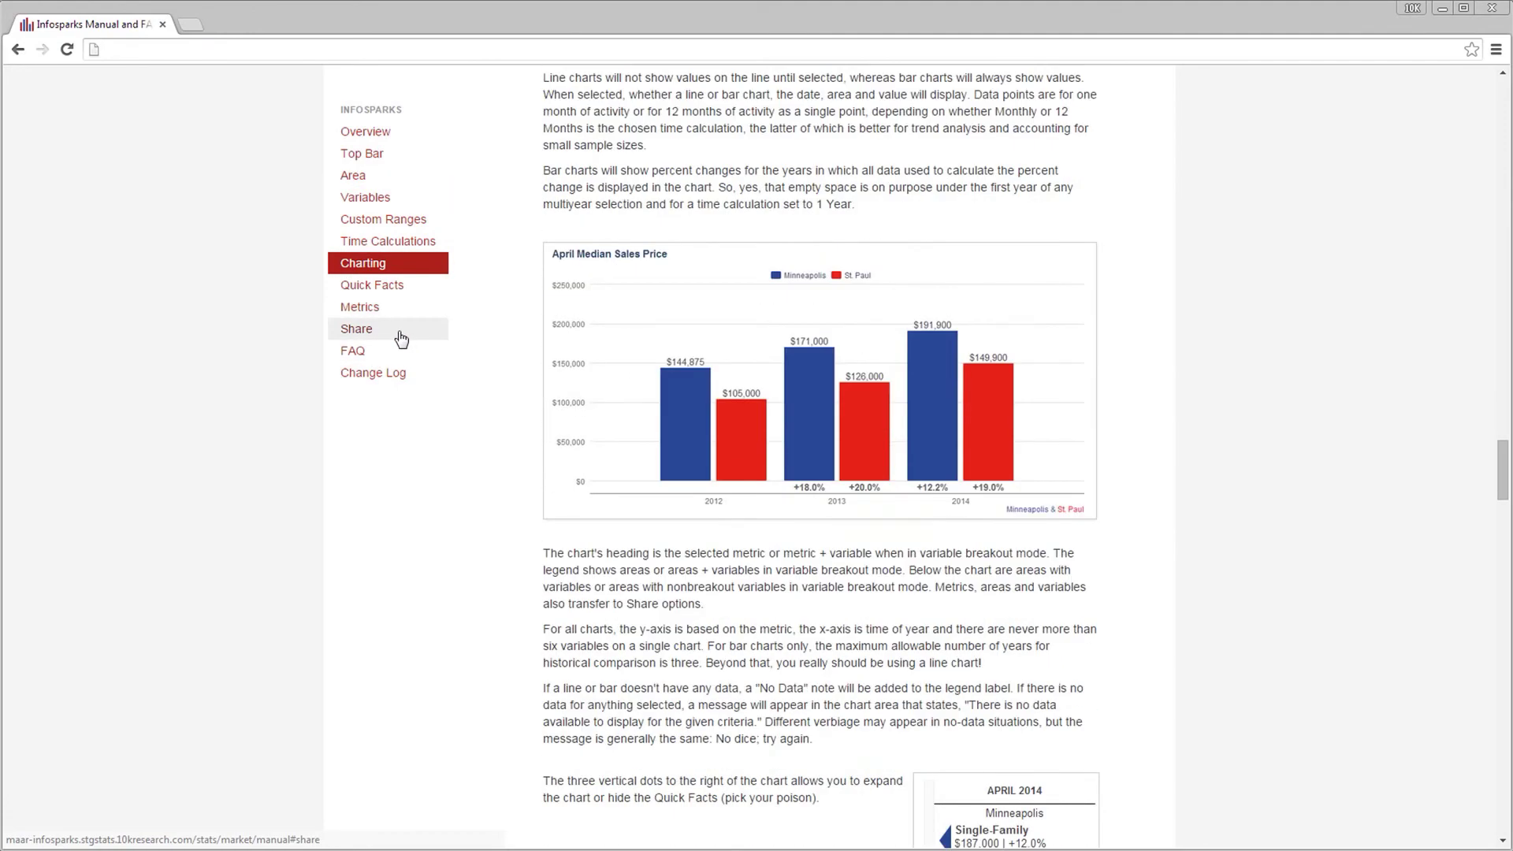
{"action": "left_click", "coordinate": [394, 337]}
{"action": "scroll", "coordinate": [391, 341], "scroll_direction": "down", "scroll_amount": 10}
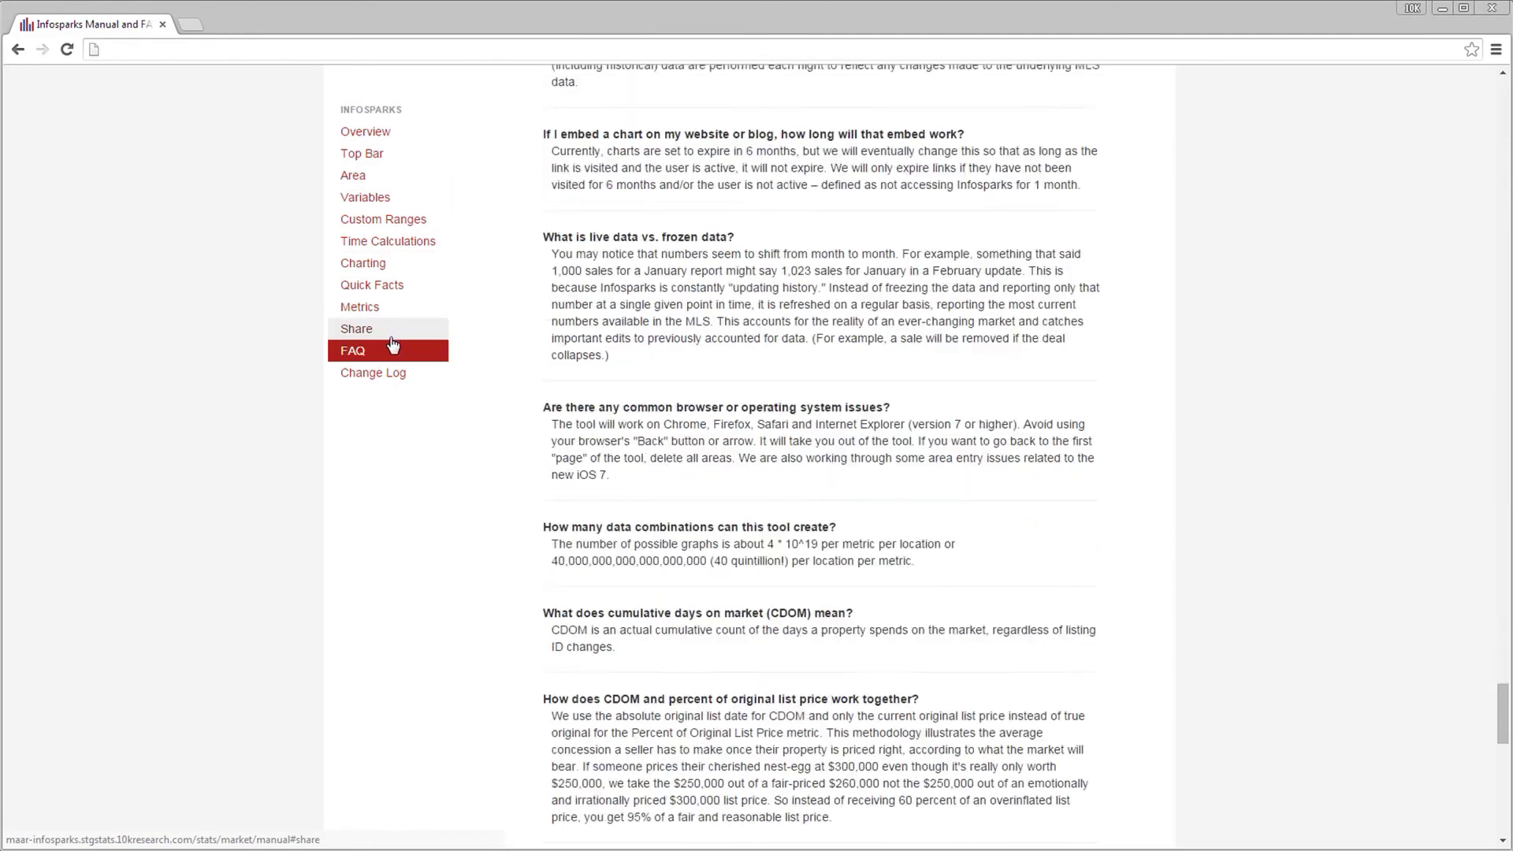